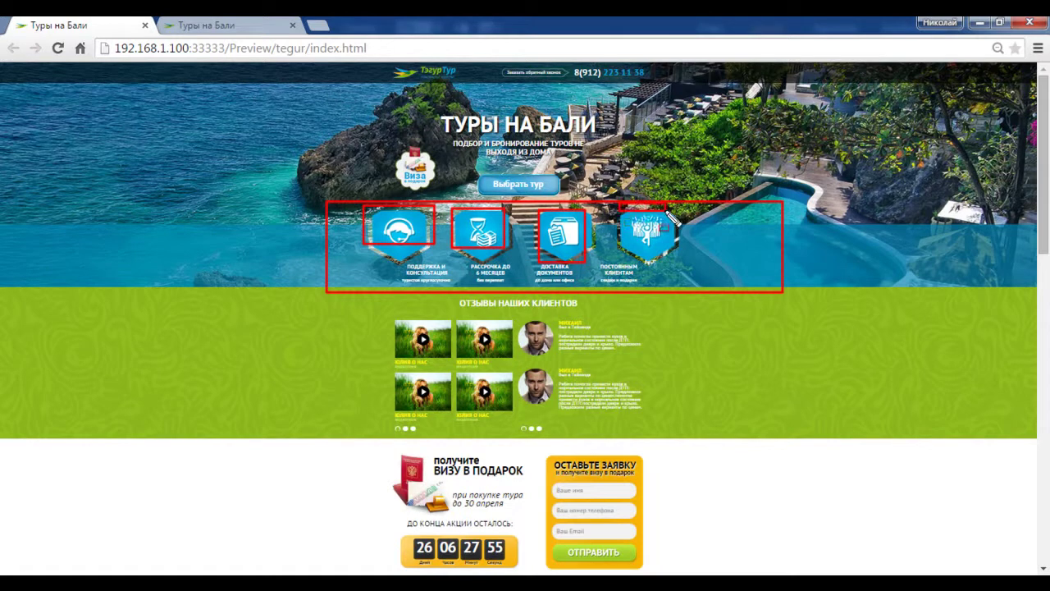
pyautogui.moveTo(384, 263); pyautogui.dragTo(425, 282)
pyautogui.moveTo(398, 197); pyautogui.dragTo(402, 271)
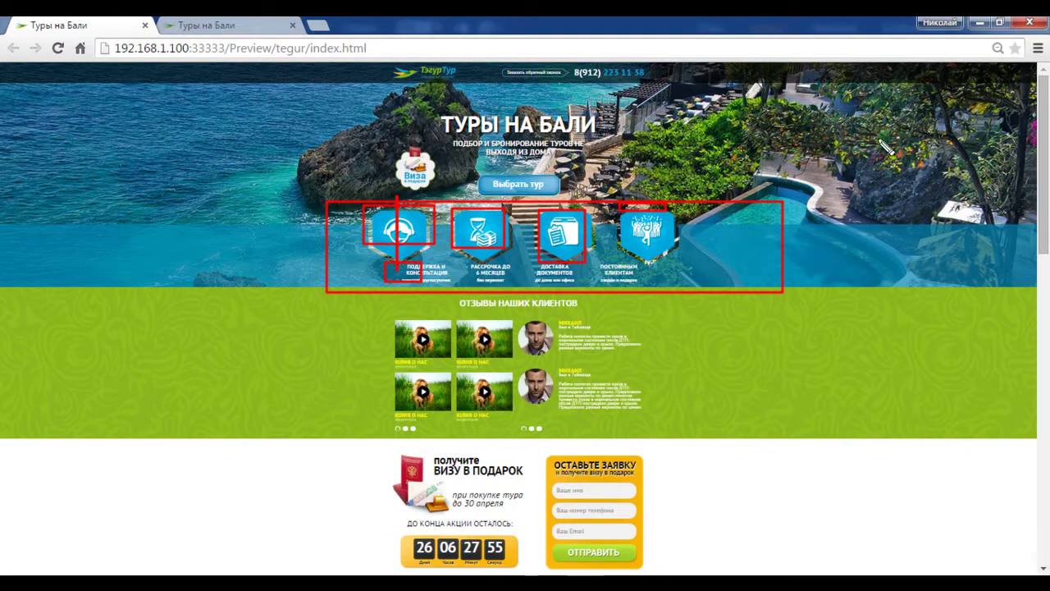
pyautogui.moveTo(405, 260)
pyautogui.mouseDown()
pyautogui.moveTo(435, 289)
pyautogui.moveTo(502, 279)
pyautogui.moveTo(514, 287)
pyautogui.mouseUp()
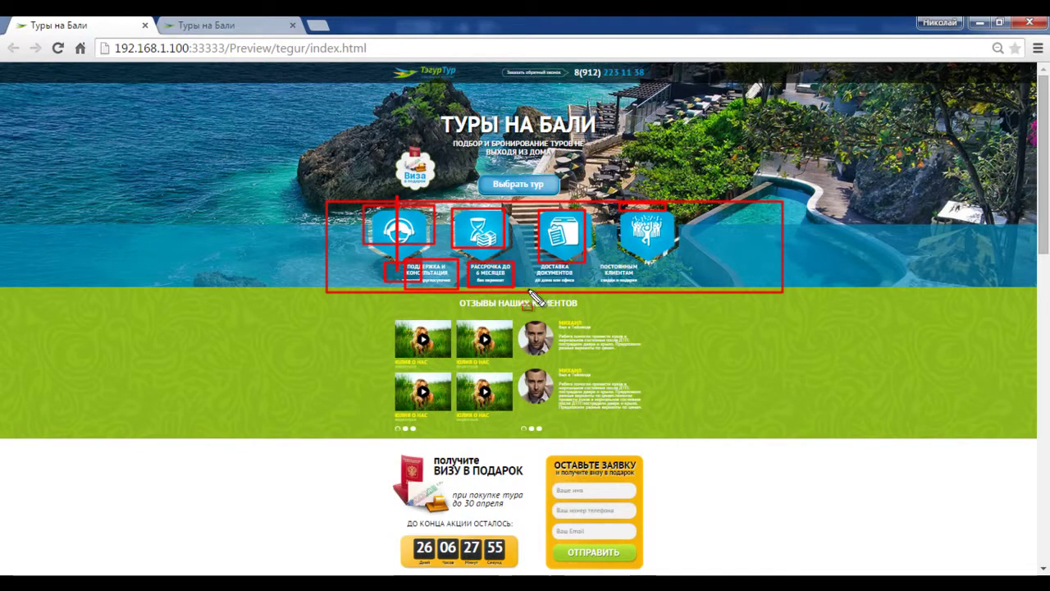
pyautogui.press('Escape')
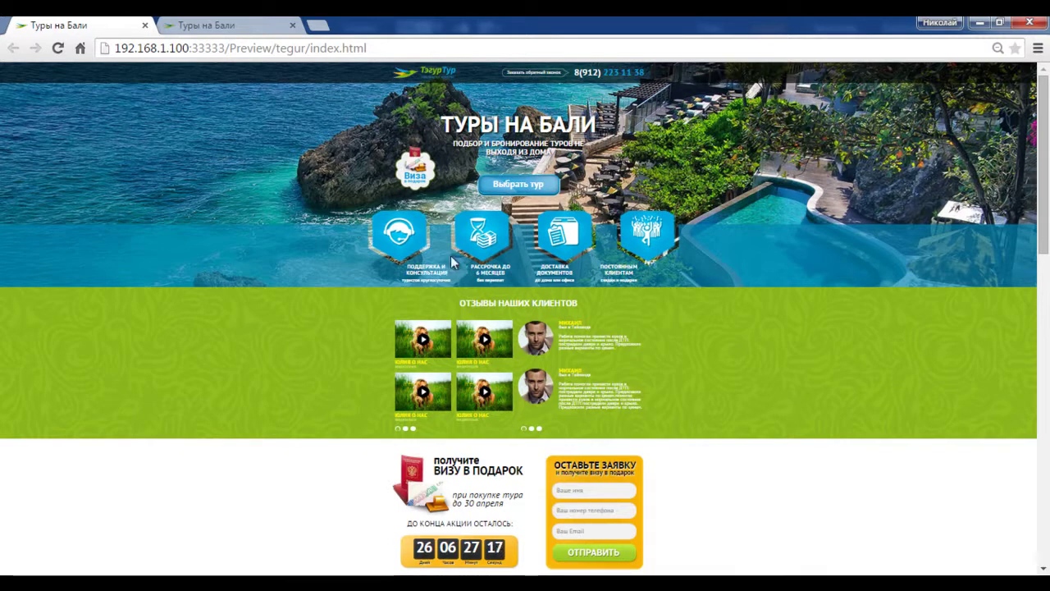
# Switch to Adobe Muse and, on the TEGUR site's page, draw a narrow full-height rectangle along the icon band's left edge
pyautogui.click(271, 572)
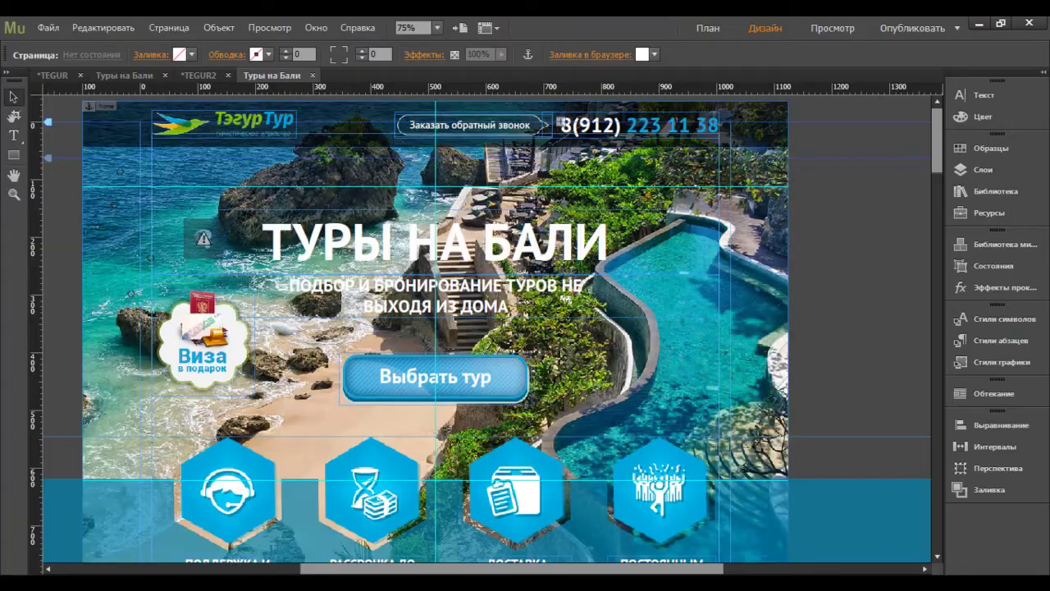
pyautogui.click(111, 74)
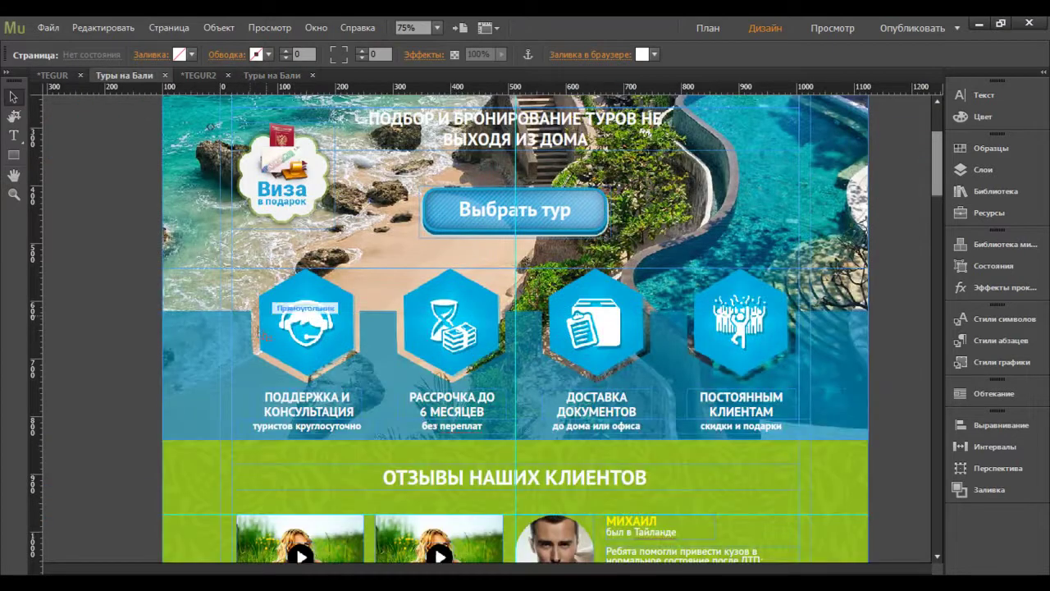
pyautogui.click(230, 326)
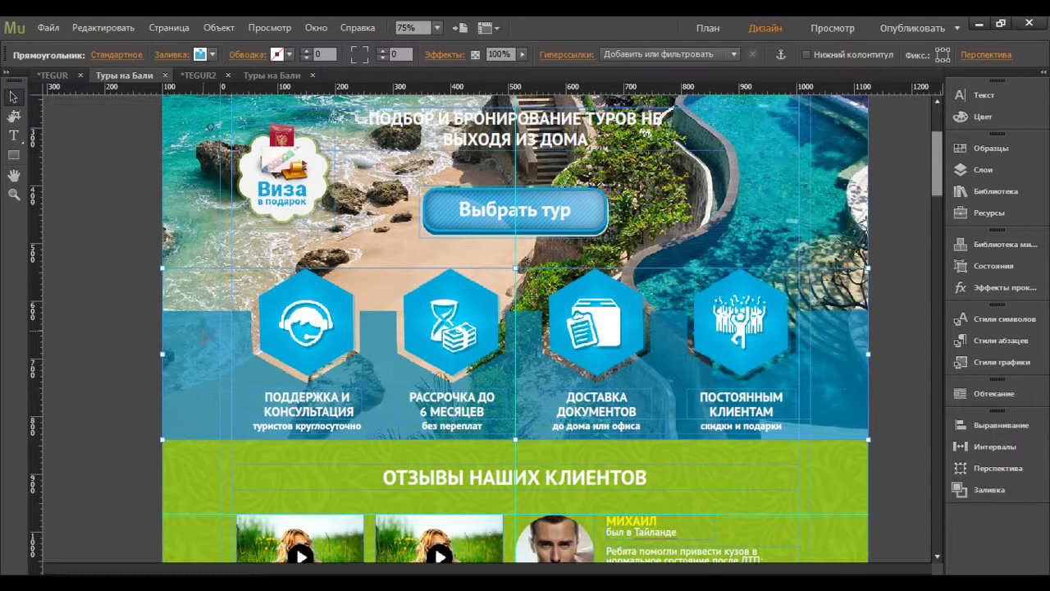
pyautogui.click(13, 154)
pyautogui.moveTo(161, 268); pyautogui.dragTo(168, 439)
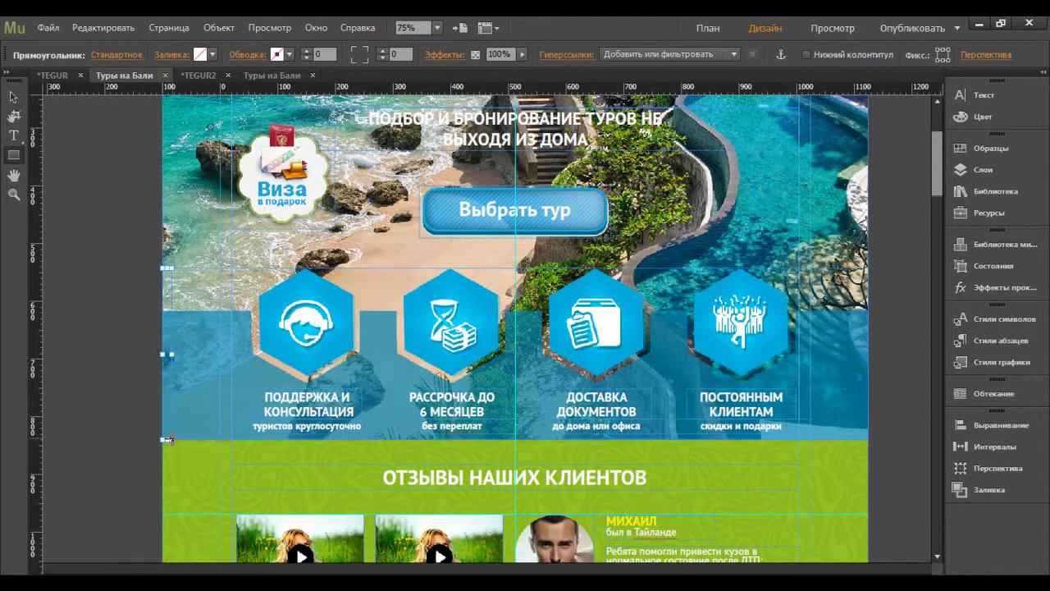
# Delete the existing full-width rectangle holding the four hexagon icons, keeping the narrow rectangle
pyautogui.click(13, 96)
pyautogui.click(292, 314)
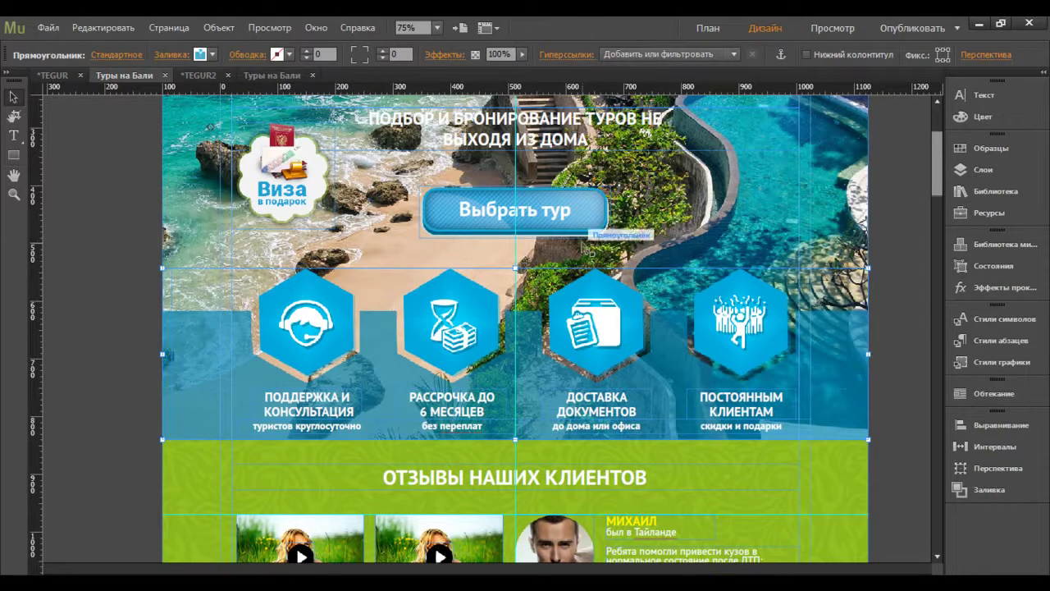
pyautogui.press('Delete')
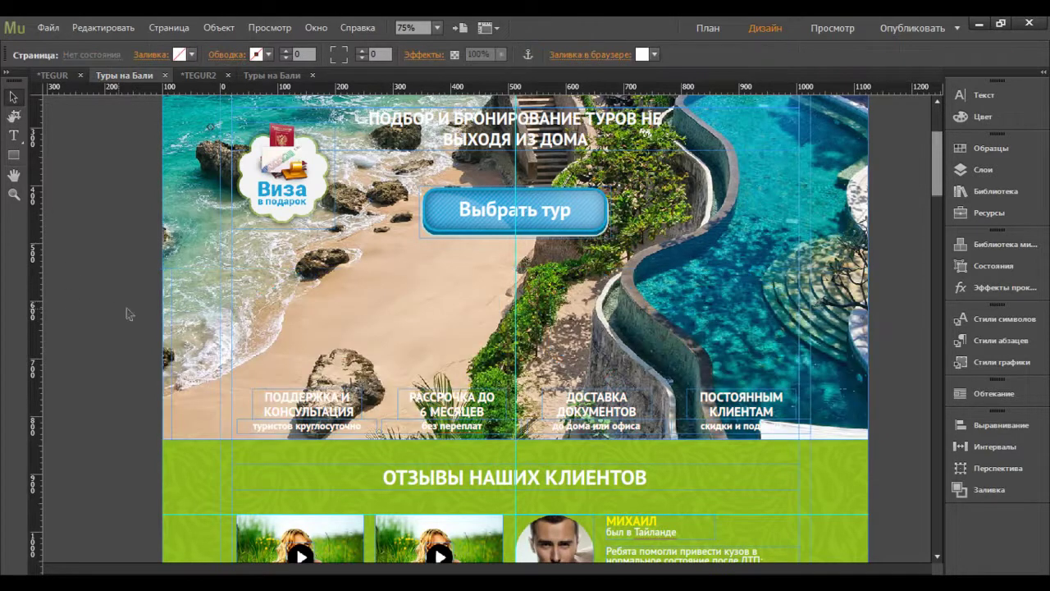
# Stretch the narrow rectangle beneath the Выбрать тур button across the full page width
pyautogui.click(168, 300)
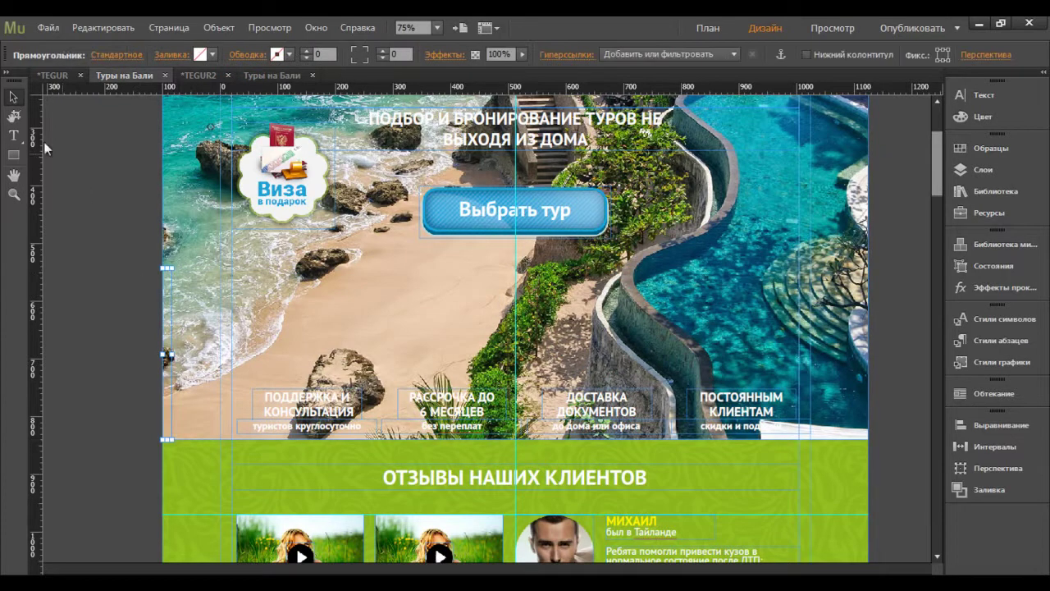
pyautogui.click(14, 155)
pyautogui.moveTo(167, 355); pyautogui.dragTo(868, 369)
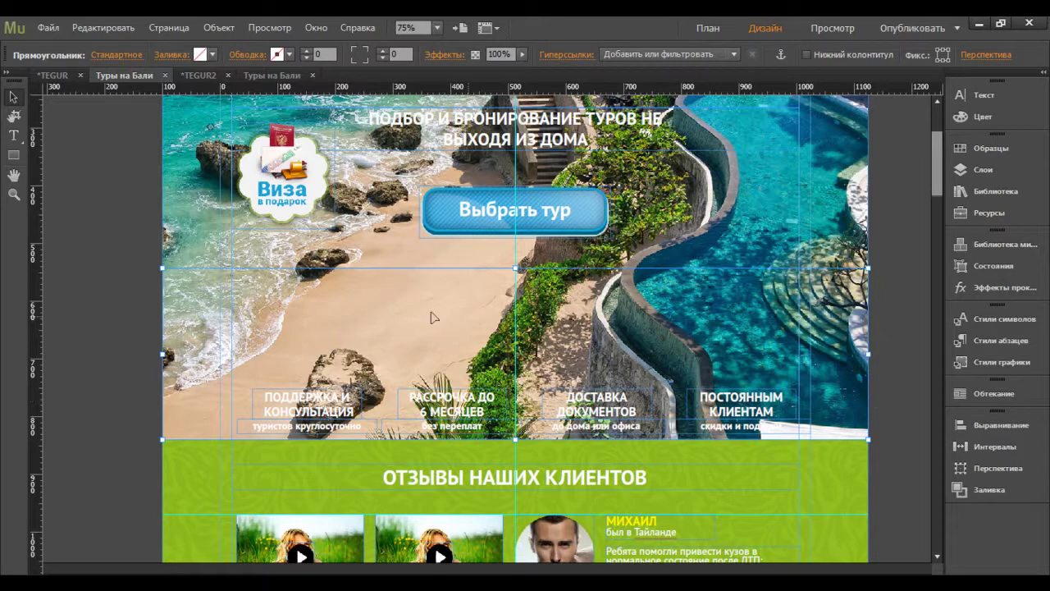
# Add the image 123456 as the full-width rectangle's background fill
pyautogui.click(169, 56)
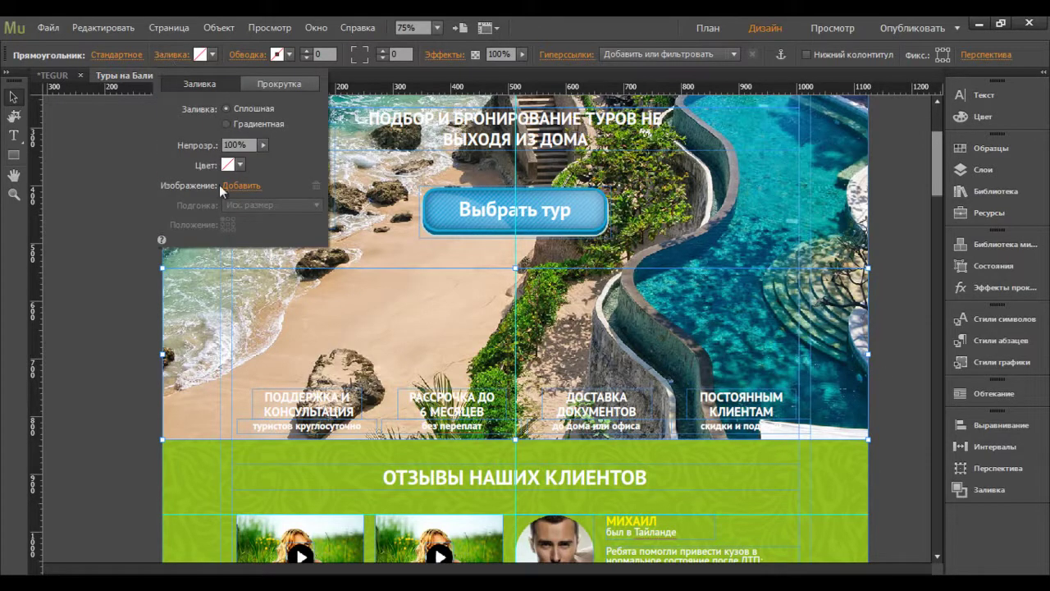
pyautogui.click(237, 186)
pyautogui.click(361, 261)
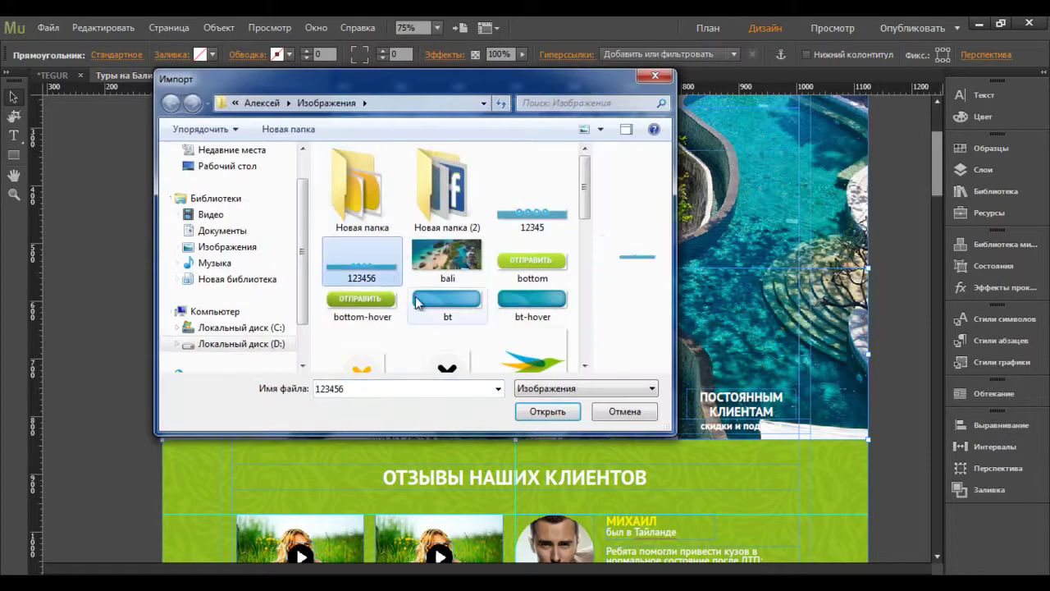
pyautogui.click(548, 411)
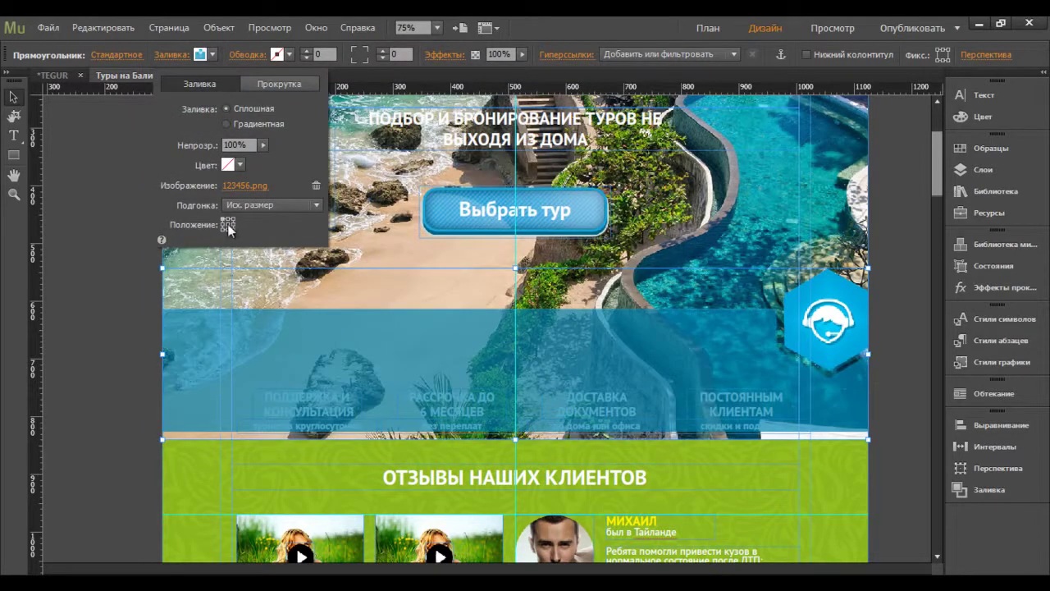
# Centre the rectangle's background image and set its fitting to Заполнение
pyautogui.click(227, 224)
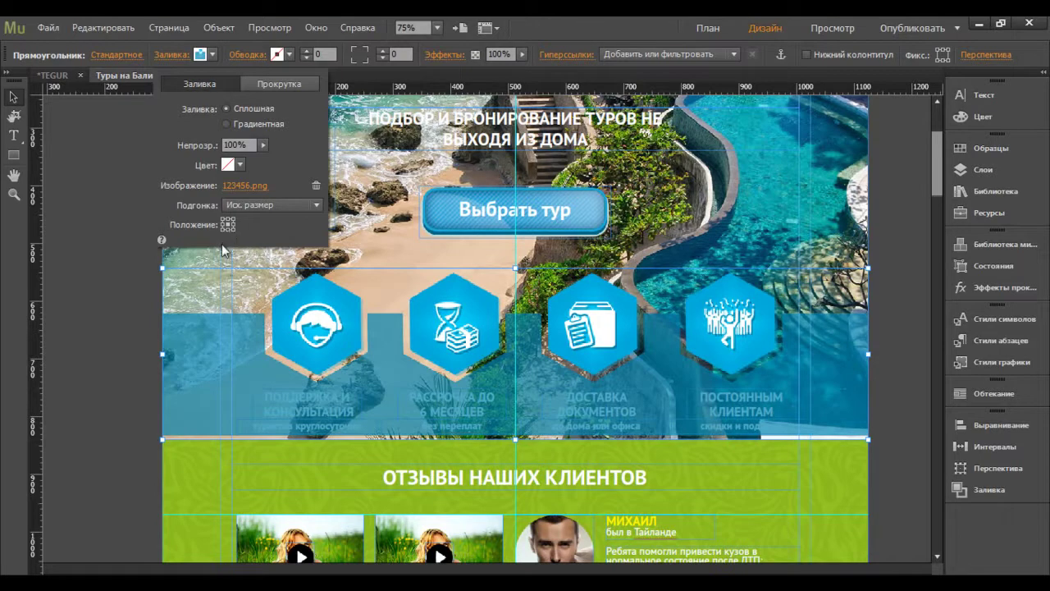
pyautogui.click(261, 206)
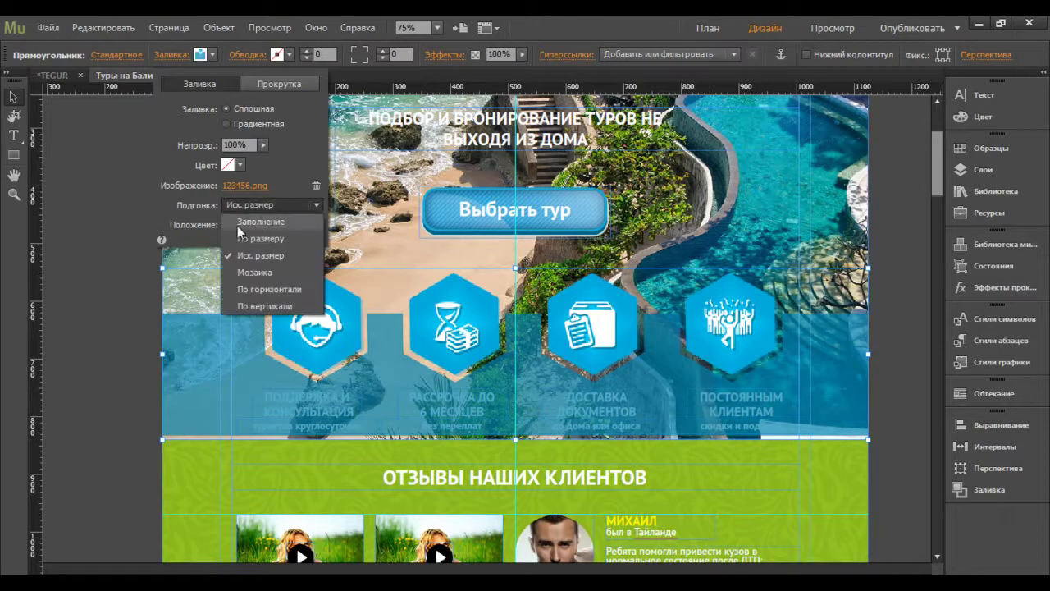
pyautogui.click(246, 226)
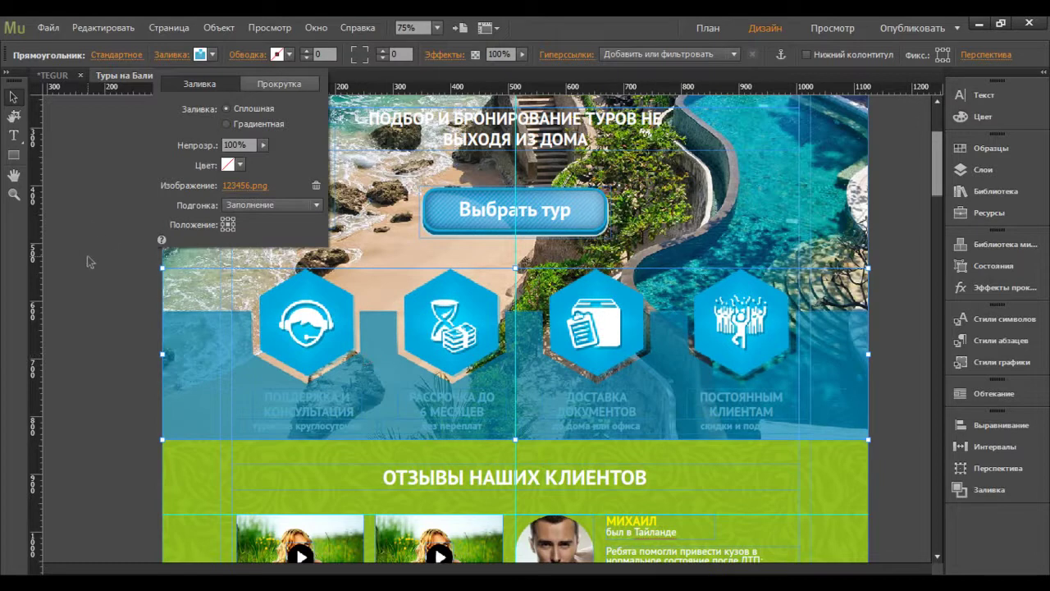
pyautogui.press('Escape')
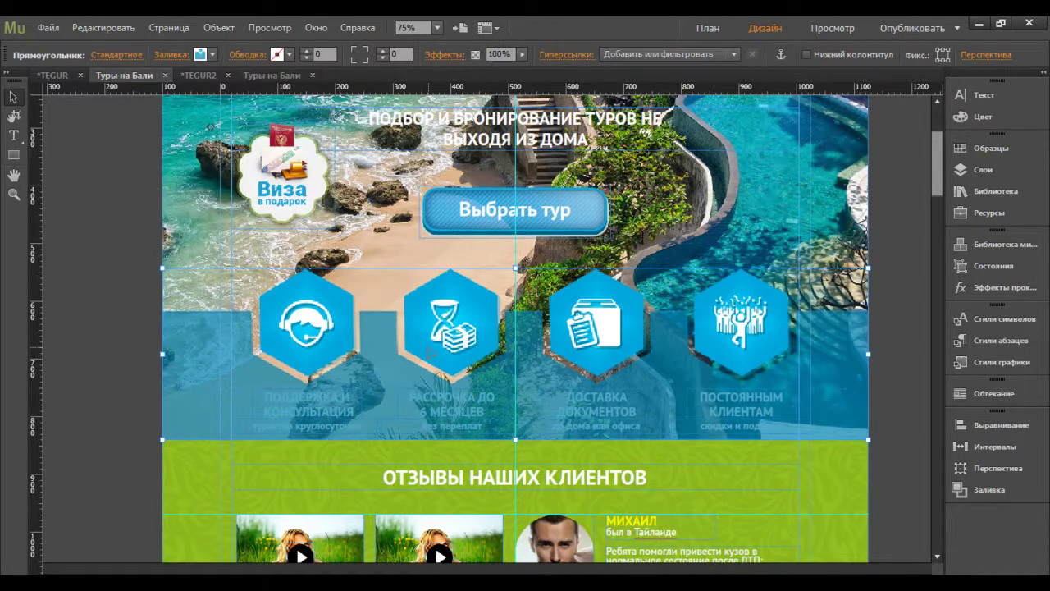
# Move the icon rectangle up to expose the captions, and bring all their text frames in front of it
pyautogui.moveTo(432, 351); pyautogui.dragTo(433, 310)
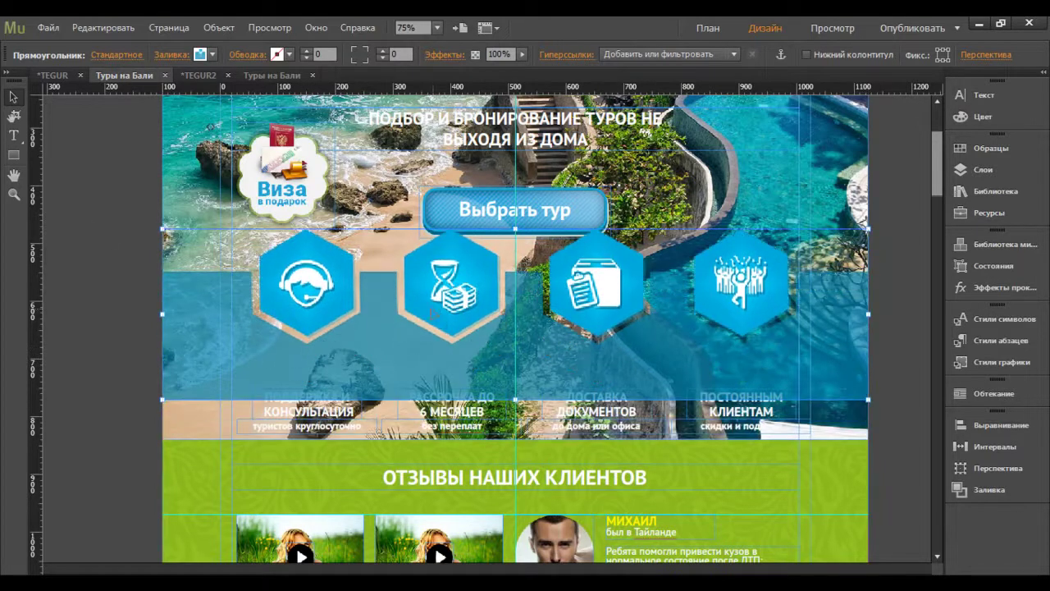
pyautogui.click(336, 408)
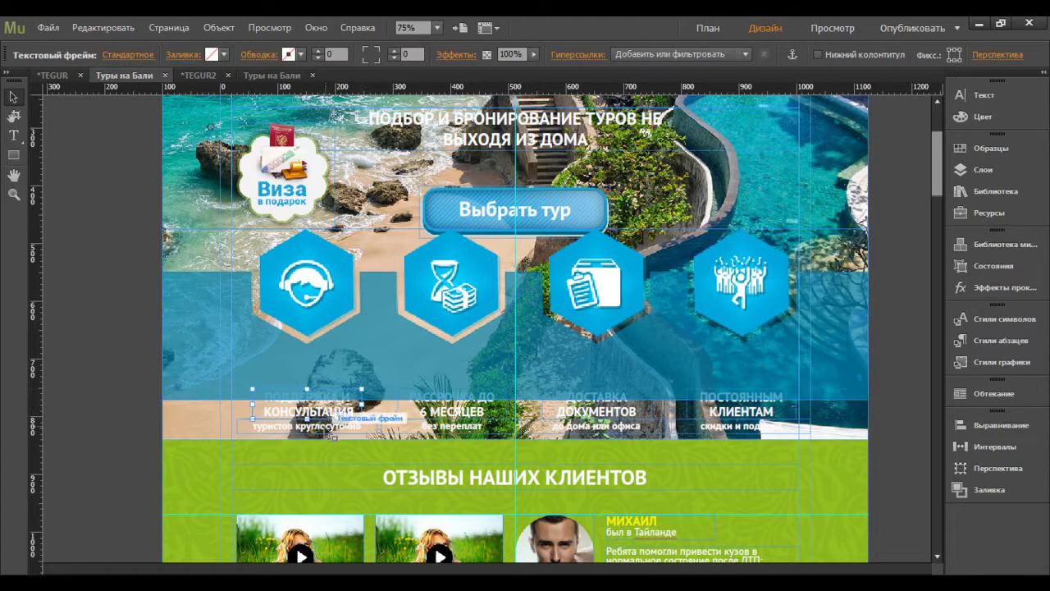
pyautogui.keyDown('shift'); pyautogui.click(409, 420); pyautogui.keyUp('shift')
pyautogui.keyDown('shift'); pyautogui.click(572, 422); pyautogui.keyUp('shift')
pyautogui.keyDown('shift'); pyautogui.click(711, 424); pyautogui.keyUp('shift')
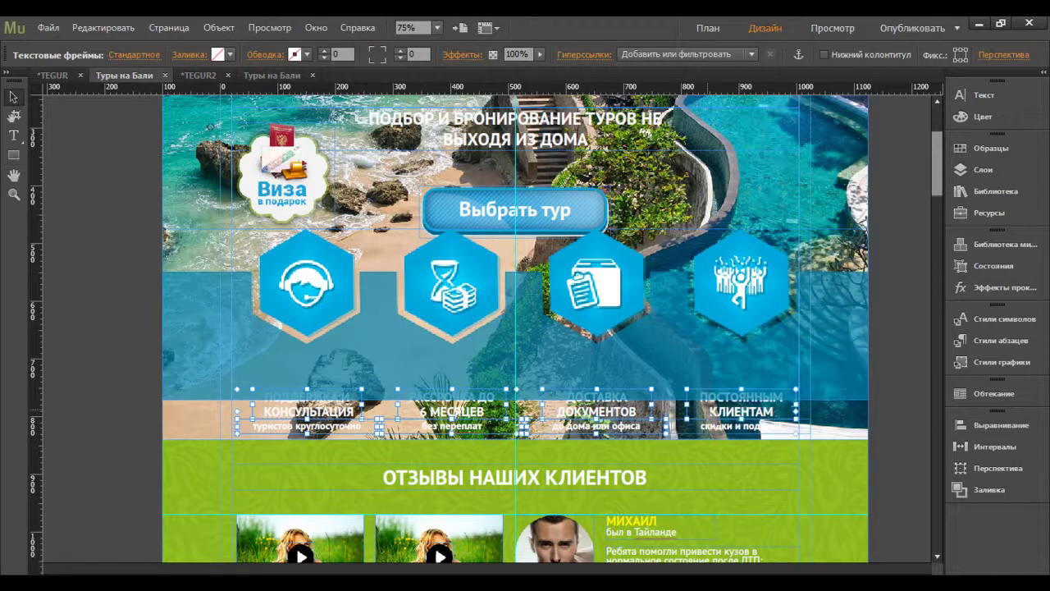
pyautogui.rightClick(714, 419)
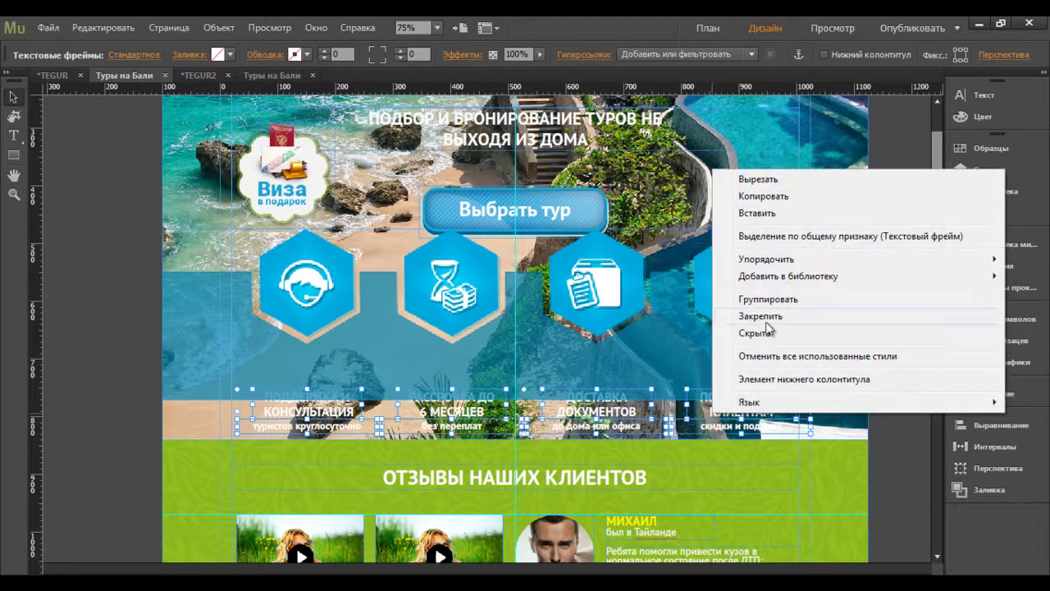
pyautogui.moveTo(780, 261)
pyautogui.click(671, 259)
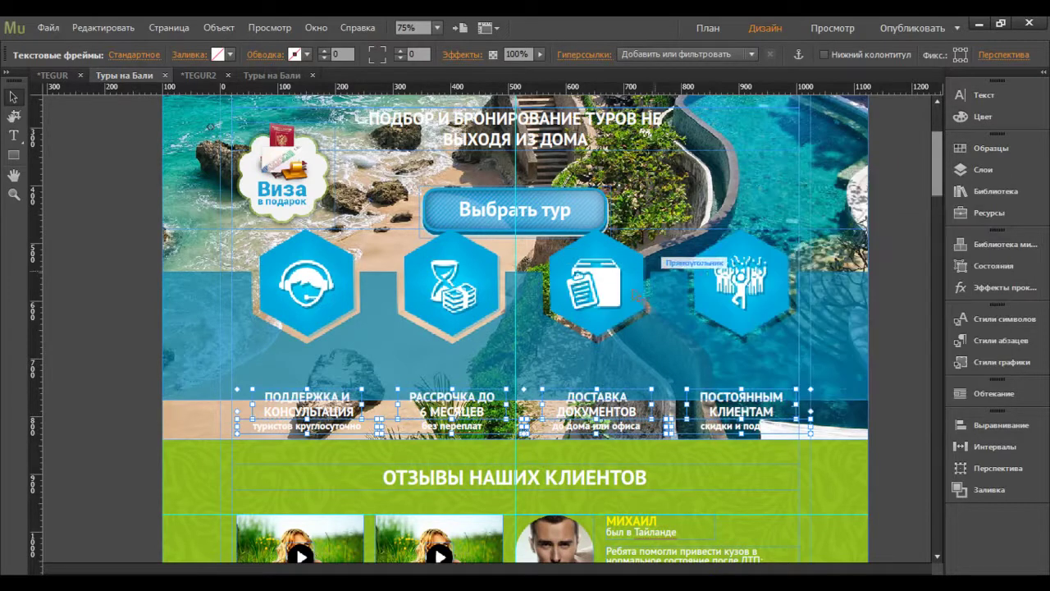
# Move the icon rectangle back down so its lower edge meets the green reviews section
pyautogui.click(86, 281)
pyautogui.click(172, 283)
pyautogui.moveTo(301, 282); pyautogui.dragTo(304, 322)
pyautogui.click(125, 319)
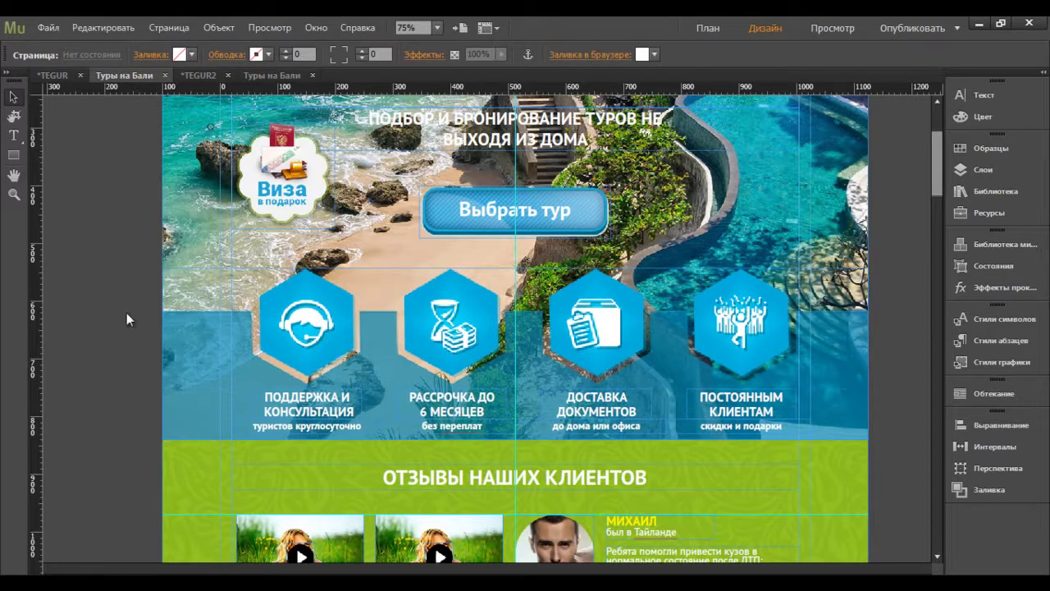
# Preview the page in the browser at default zoom and examine the icon band and its side areas
pyautogui.hotkey('ctrl', 'shift', 'e')
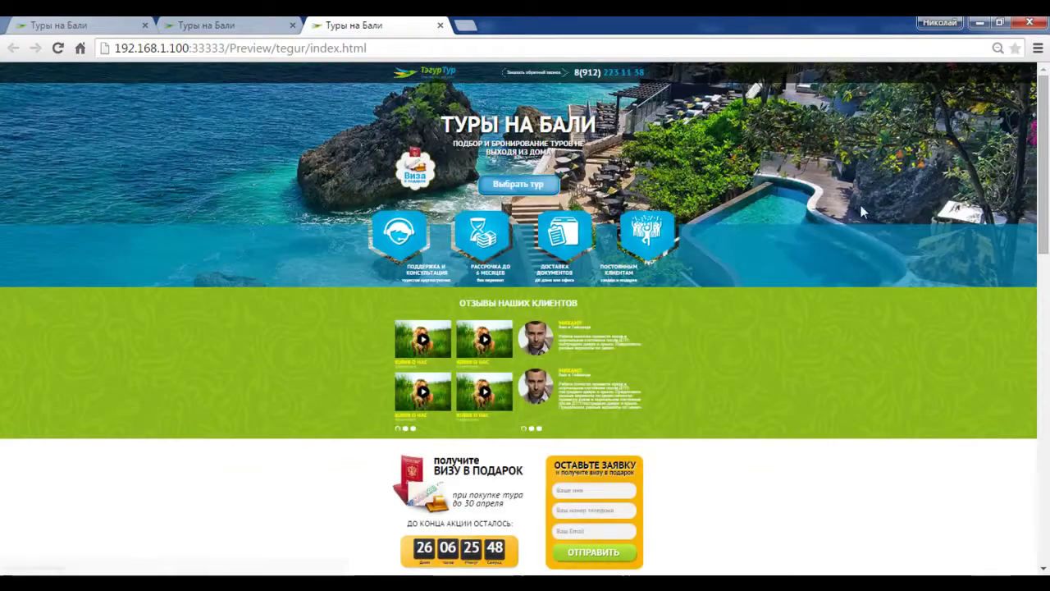
pyautogui.hotkey('ctrl', '+')
pyautogui.hotkey('ctrl', '0')
pyautogui.scroll(-3, 350, 253)
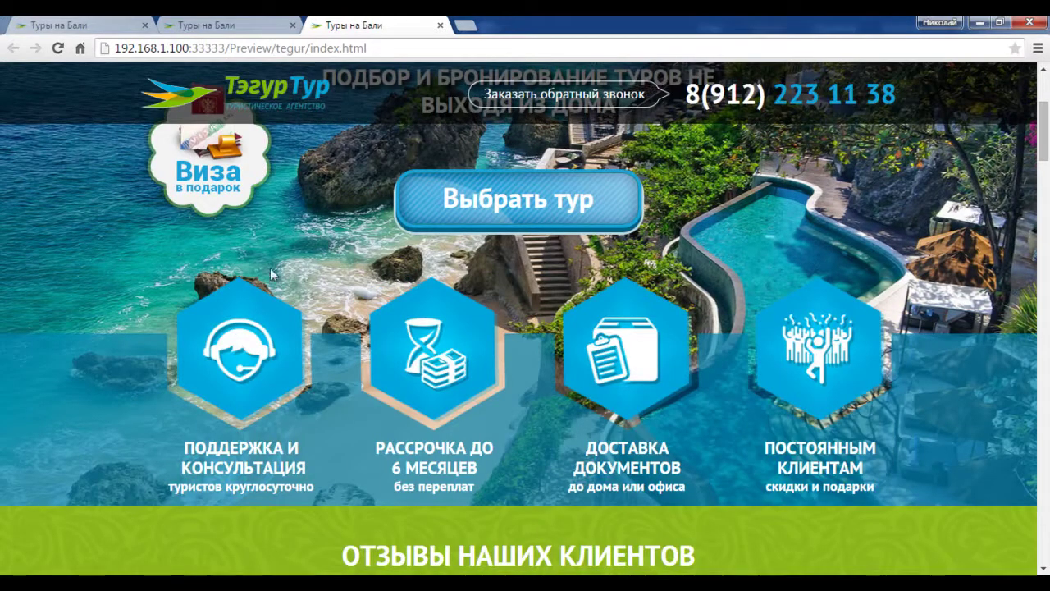
pyautogui.moveTo(3, 323); pyautogui.dragTo(1037, 513)
pyautogui.moveTo(82, 328); pyautogui.dragTo(2, 507)
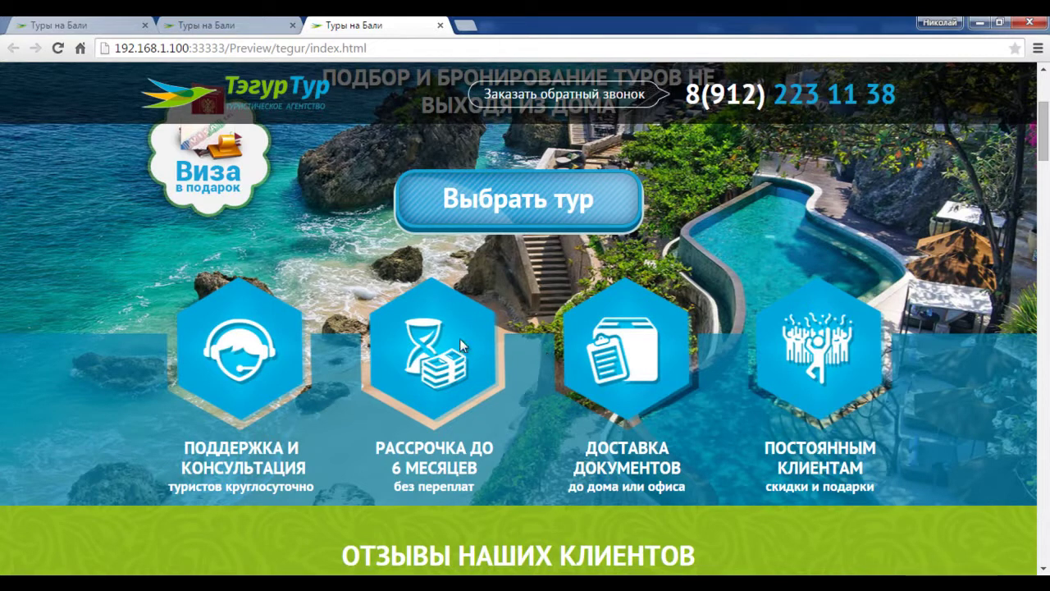
# Zoom the browser preview far out to examine how the full-width band, icons and captions scale
pyautogui.hotkey('ctrl', '-')
pyautogui.hotkey('ctrl', '-')
pyautogui.hotkey('ctrl', '-')
pyautogui.hotkey('ctrl', '-')
pyautogui.hotkey('ctrl', '-')
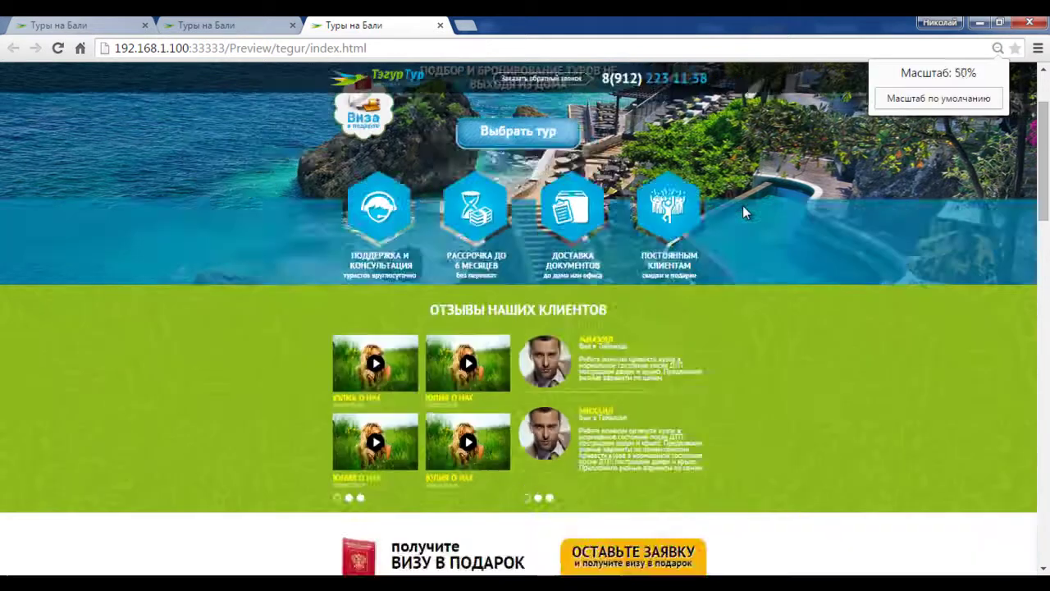
pyautogui.hotkey('ctrl', '-')
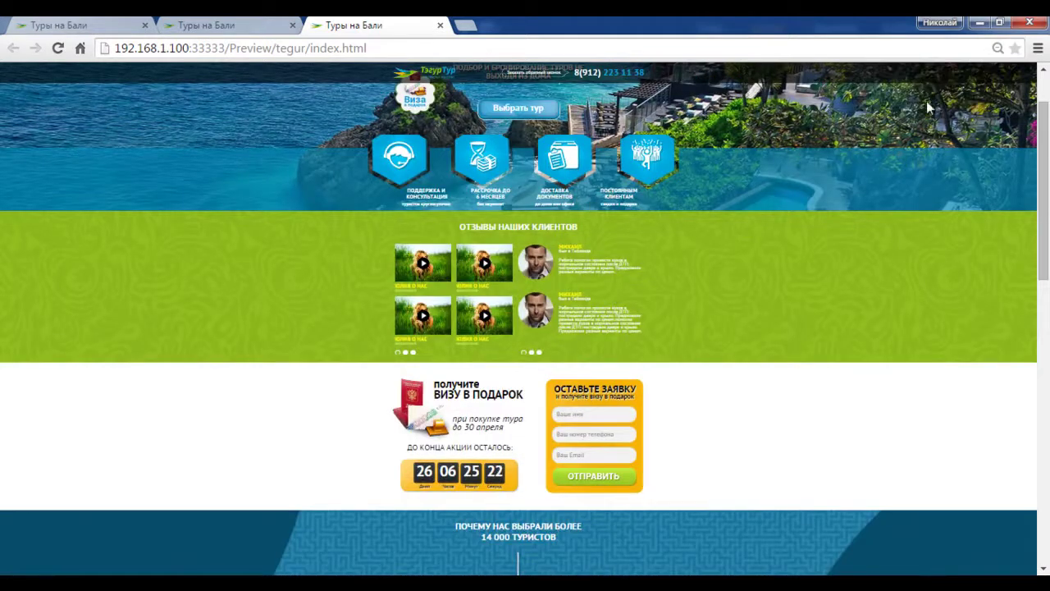
pyautogui.hotkey('ctrl', '-')
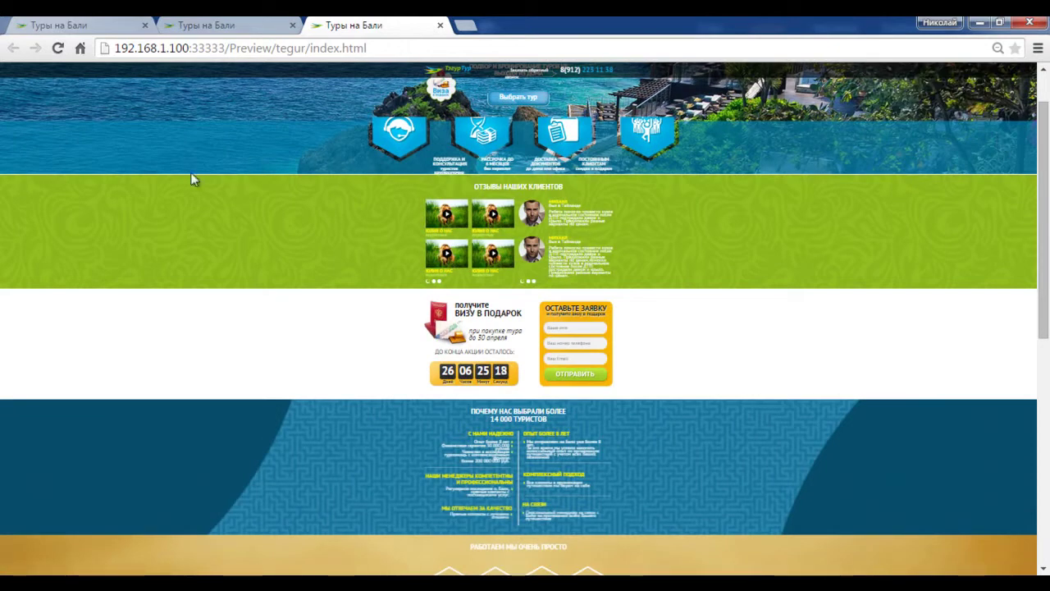
# Compare the band's side areas and icons with those in the tegur2 preview
pyautogui.moveTo(346, 121)
pyautogui.mouseDown()
pyautogui.moveTo(264, 170)
pyautogui.moveTo(2, 172)
pyautogui.mouseUp()
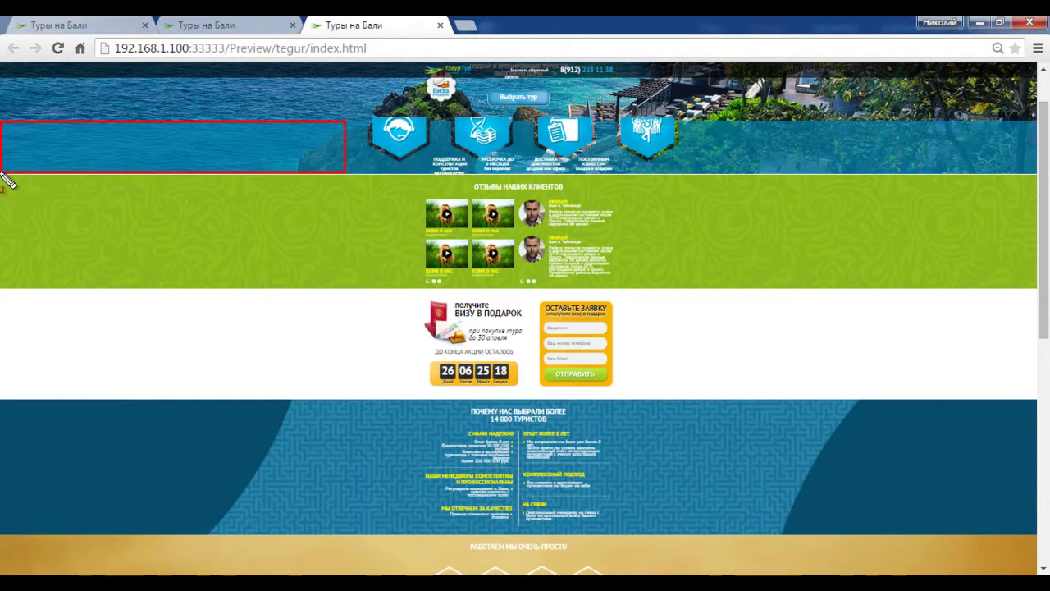
pyautogui.moveTo(713, 120); pyautogui.dragTo(1040, 178)
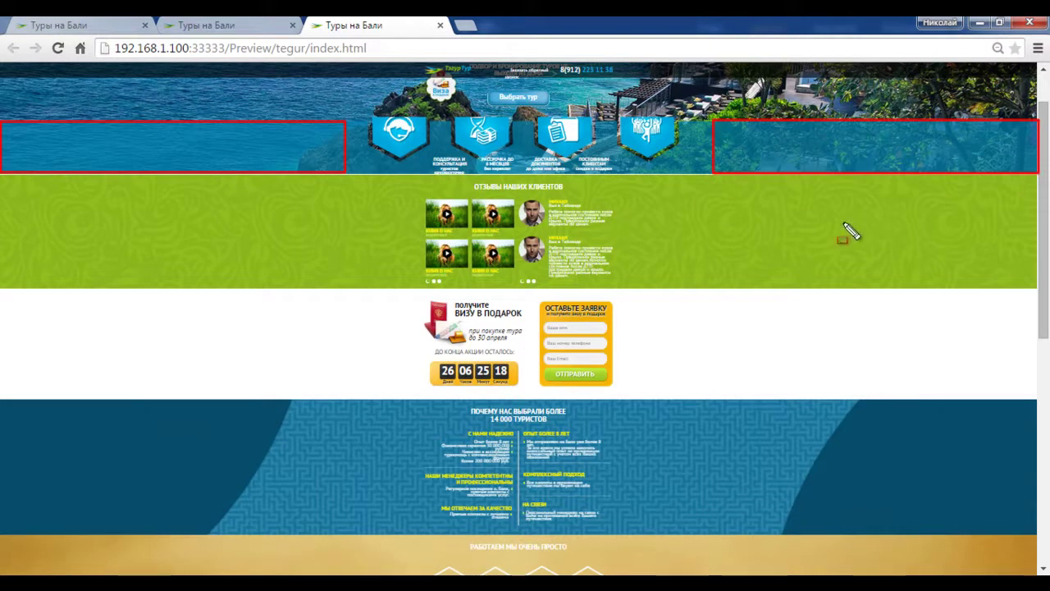
pyautogui.moveTo(370, 115)
pyautogui.mouseDown()
pyautogui.moveTo(565, 151)
pyautogui.moveTo(681, 157)
pyautogui.mouseUp()
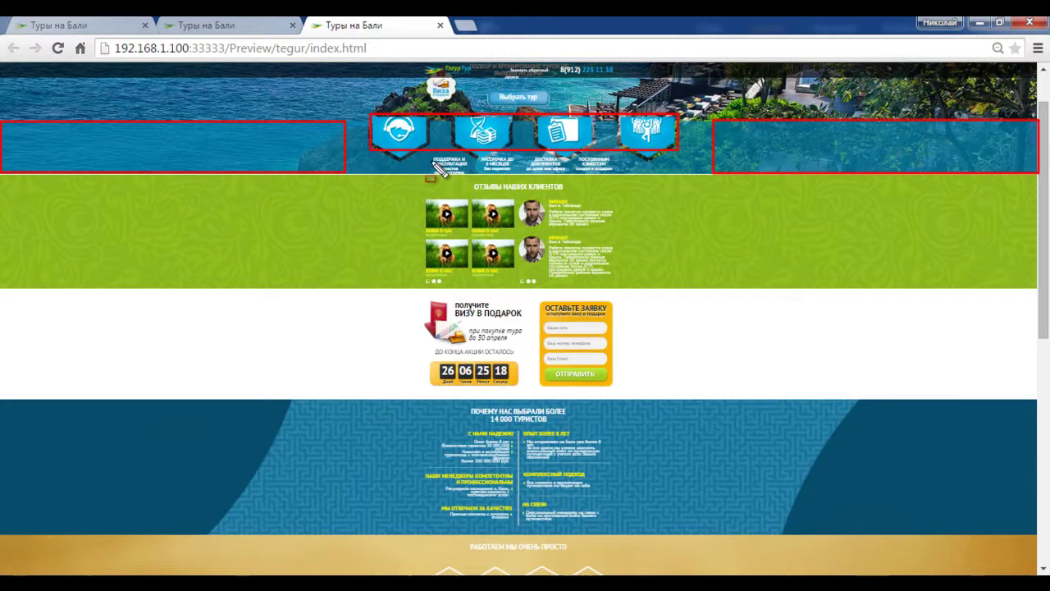
pyautogui.press('Escape')
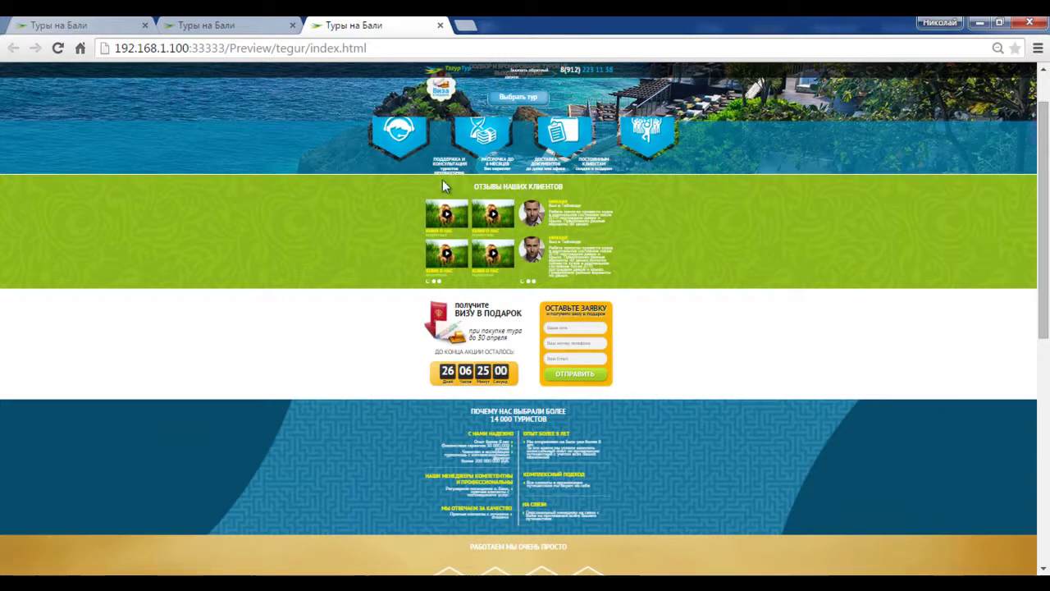
pyautogui.click(231, 32)
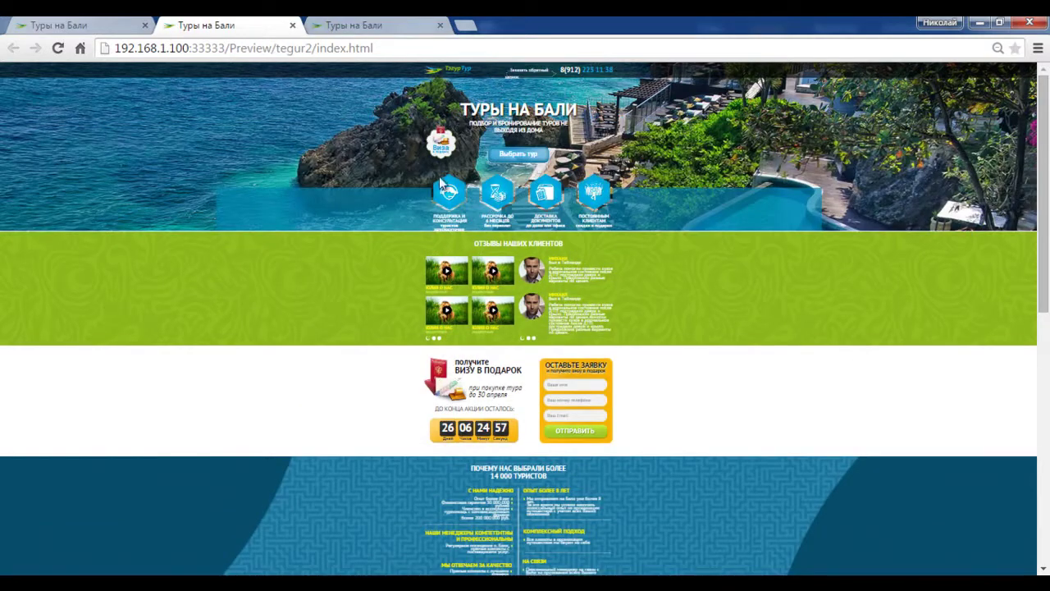
# Switch back to Adobe Muse and delete the full-width rectangle holding the four hexagon icons
pyautogui.keyDown('ctrl'); pyautogui.scroll(1, 501, 246); pyautogui.keyUp('ctrl')
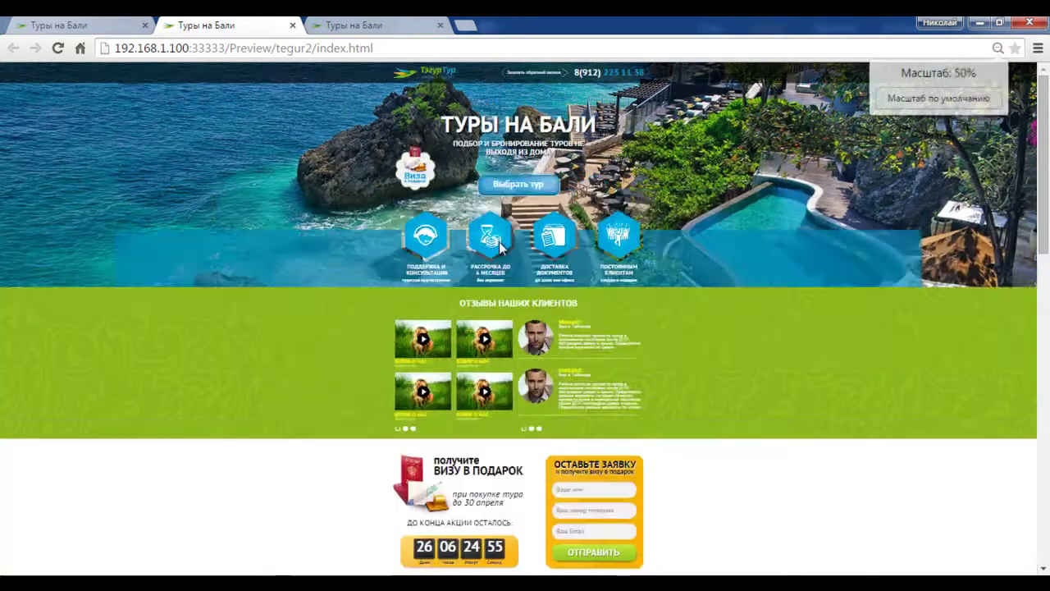
pyautogui.keyDown('ctrl'); pyautogui.scroll(2, 500, 246); pyautogui.keyUp('ctrl')
pyautogui.hotkey('alt', 'Tab')
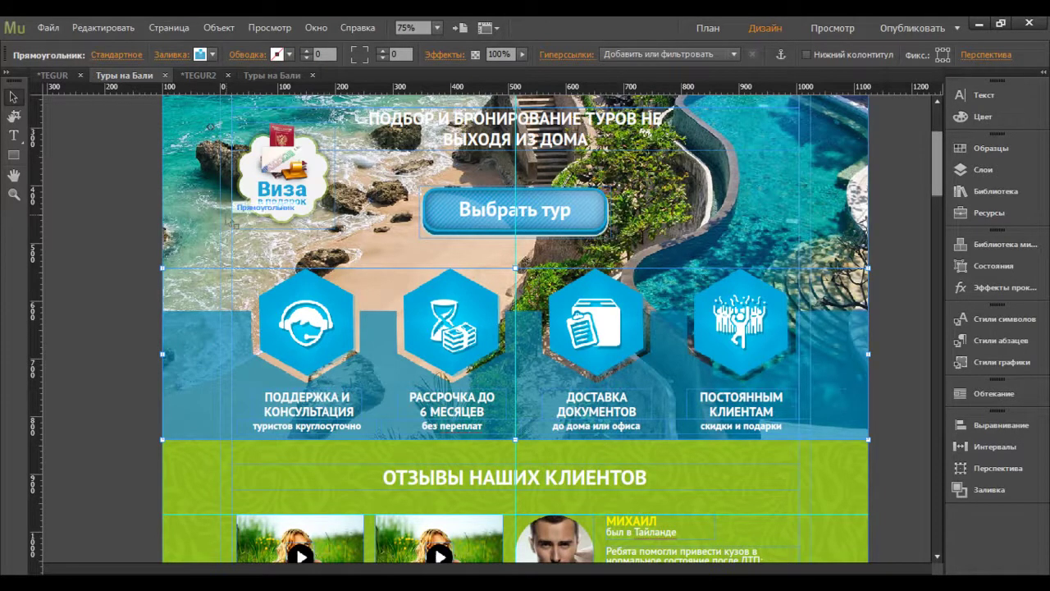
pyautogui.press('Delete')
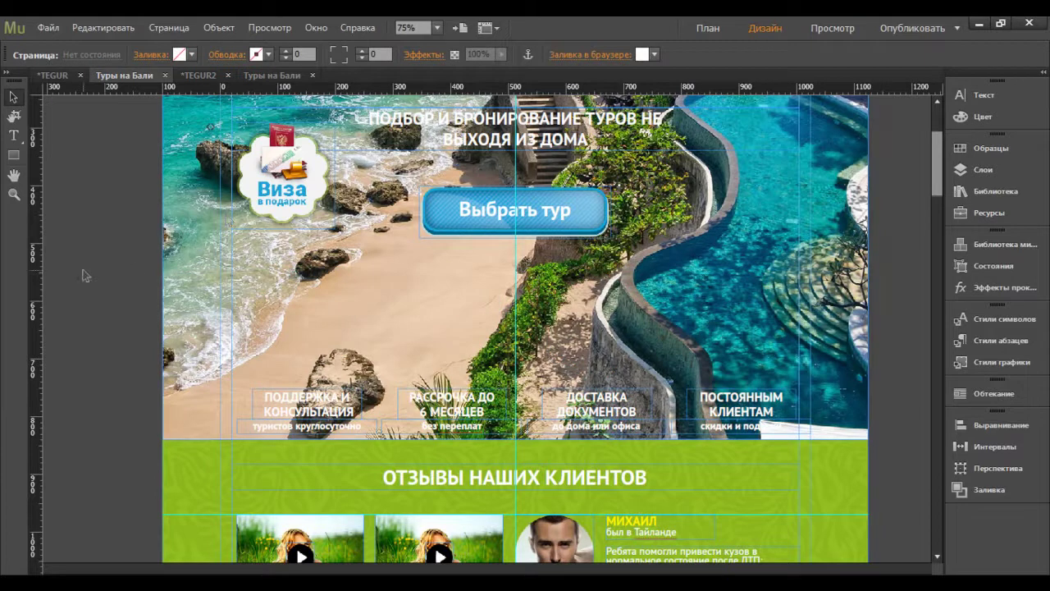
# Place the image 123456 on the page and align it centred, with its lower edge on the green reviews section
pyautogui.click(49, 27)
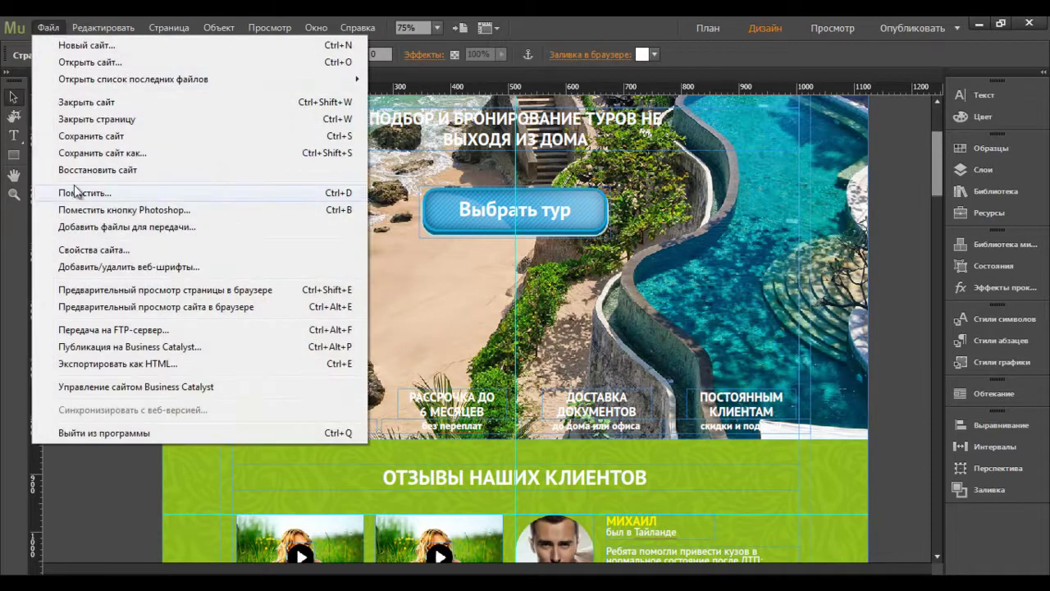
pyautogui.click(74, 193)
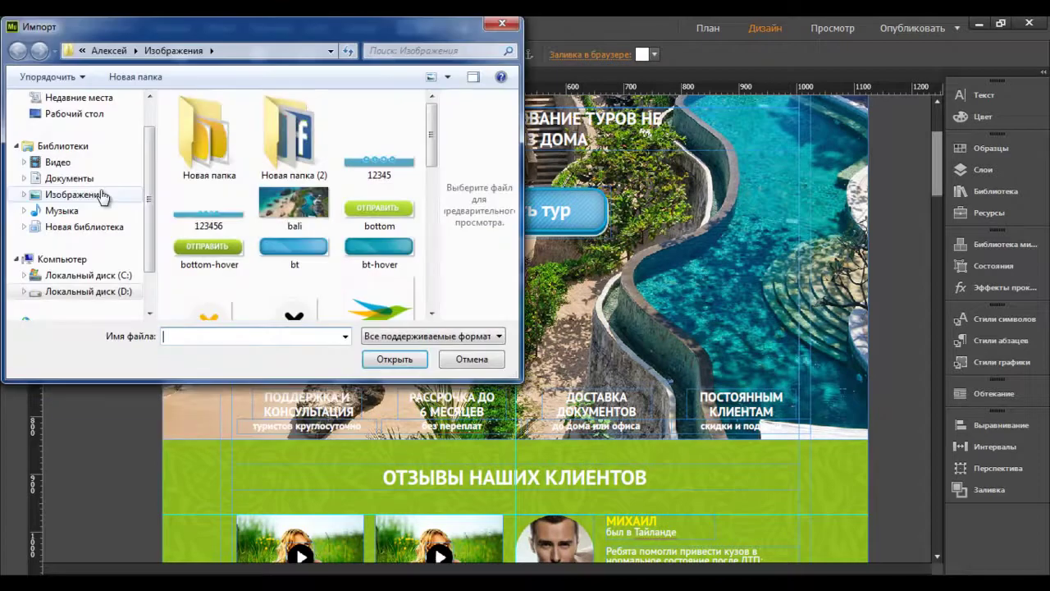
pyautogui.click(201, 217)
pyautogui.click(384, 359)
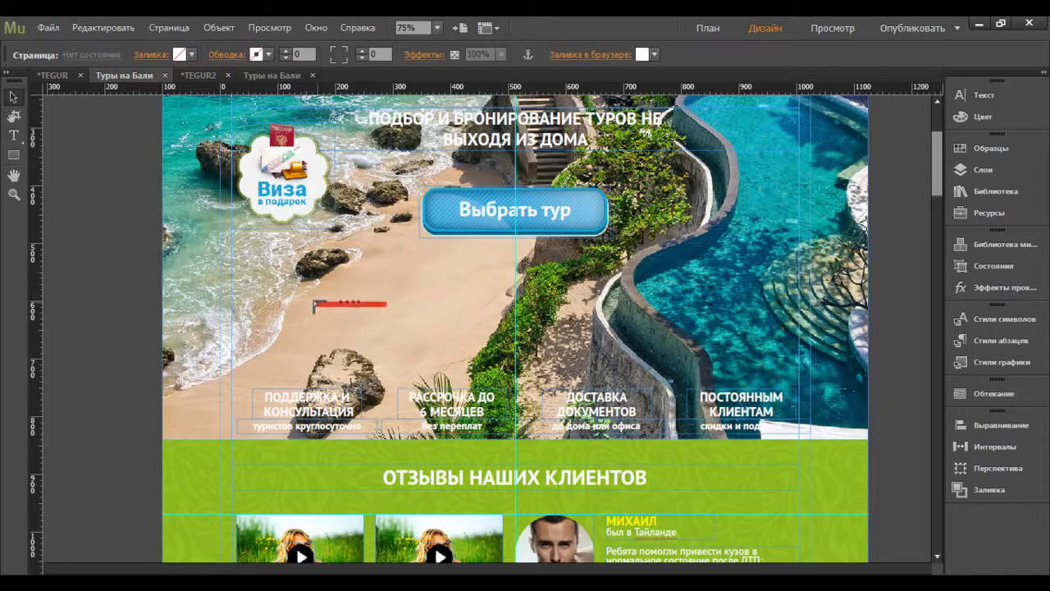
pyautogui.click(261, 299)
pyautogui.moveTo(817, 347); pyautogui.dragTo(496, 369)
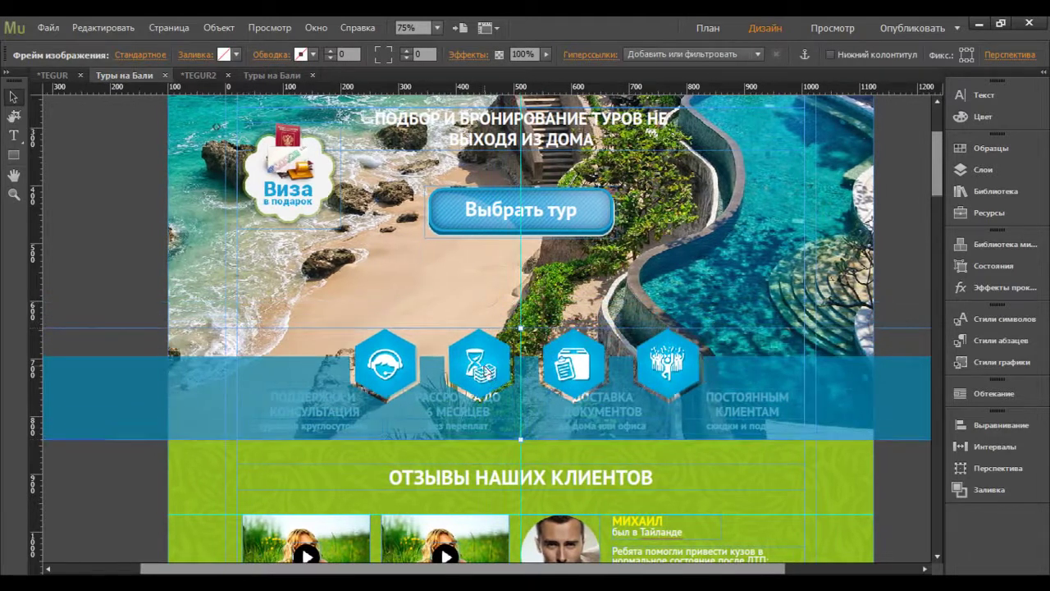
# Enlarge the placed band image upward from its base until the four icons line up with their captions
pyautogui.moveTo(457, 568); pyautogui.dragTo(368, 569)
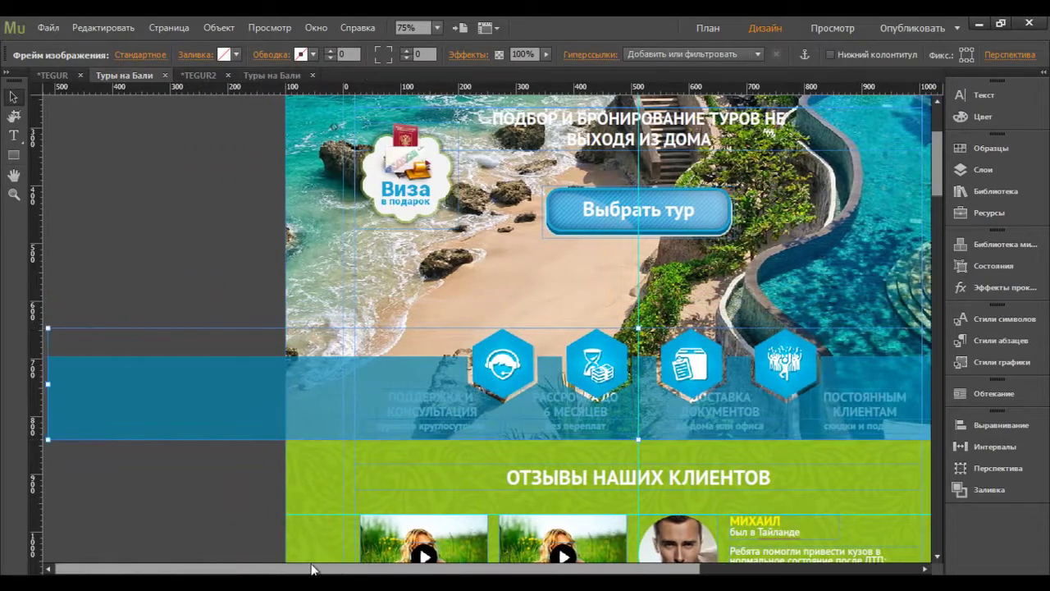
pyautogui.moveTo(297, 248)
pyautogui.mouseDown()
pyautogui.moveTo(289, 355)
pyautogui.moveTo(216, 497)
pyautogui.moveTo(40, 508)
pyautogui.mouseUp()
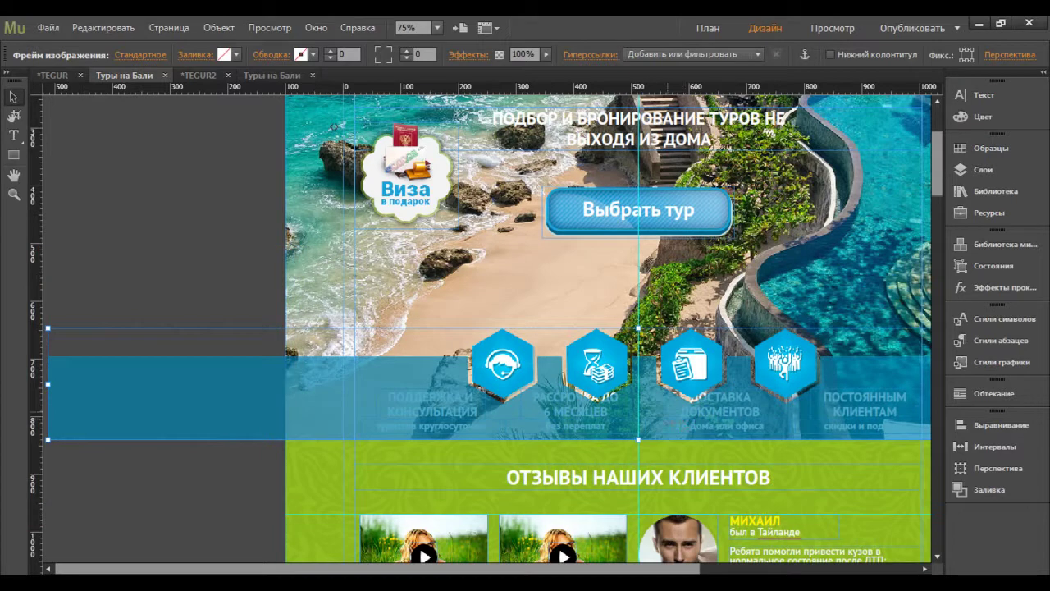
pyautogui.moveTo(638, 328); pyautogui.dragTo(657, 268)
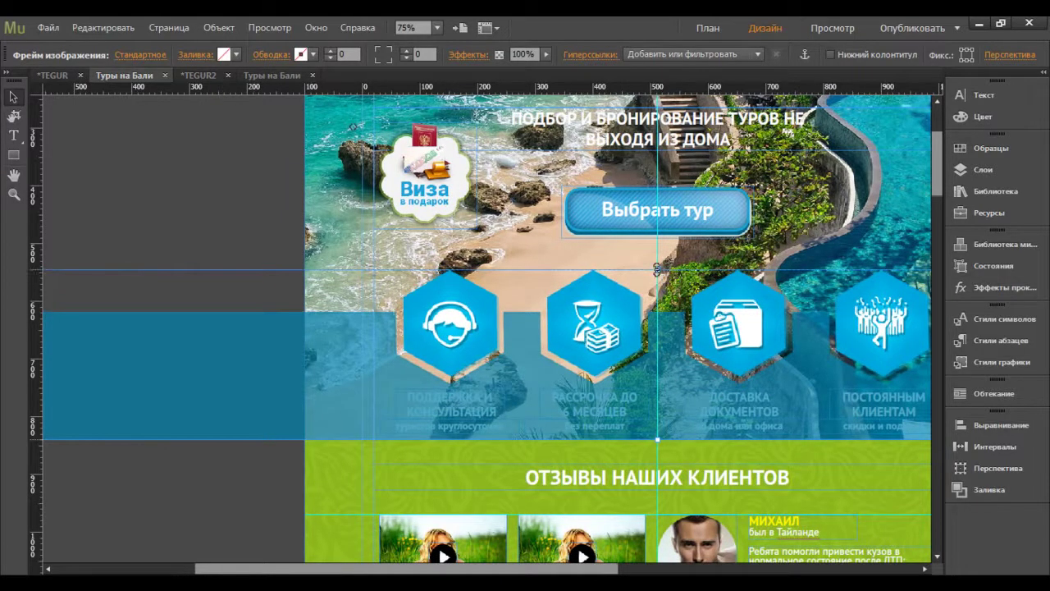
# Move the band image up off the captions and bring all the caption text frames to the front
pyautogui.moveTo(670, 357); pyautogui.dragTo(669, 305)
pyautogui.click(498, 409)
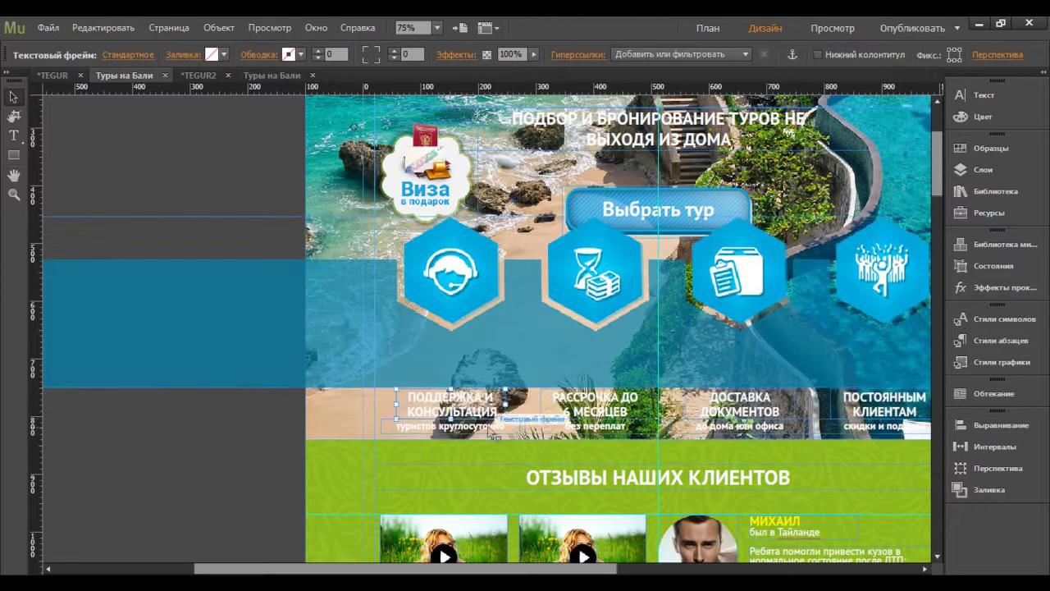
pyautogui.keyDown('shift'); pyautogui.click(599, 410); pyautogui.keyUp('shift')
pyautogui.keyDown('shift'); pyautogui.click(705, 414); pyautogui.keyUp('shift')
pyautogui.keyDown('shift'); pyautogui.click(849, 415); pyautogui.keyUp('shift')
pyautogui.rightClick(849, 417)
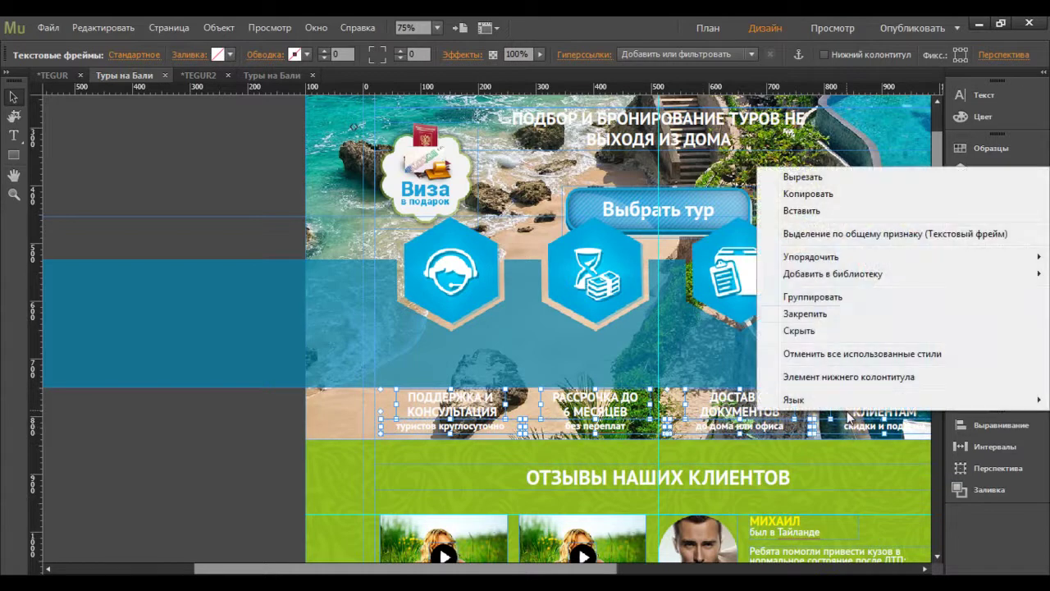
pyautogui.moveTo(792, 257)
pyautogui.click(715, 274)
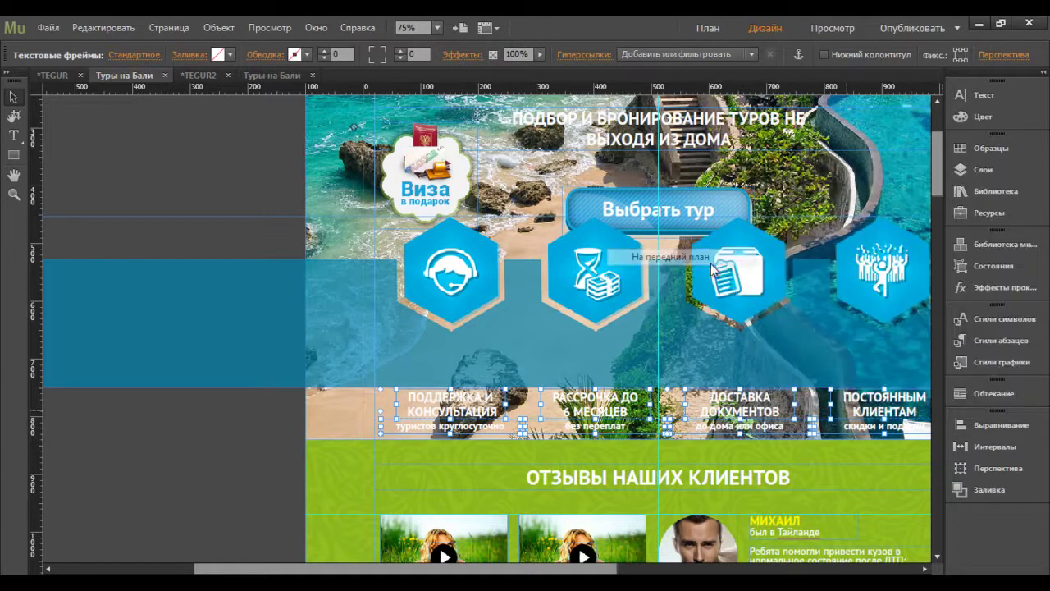
# Move the band image back down behind the captions so its lower edge meets the green reviews section
pyautogui.click(657, 211)
pyautogui.moveTo(348, 312); pyautogui.dragTo(349, 354)
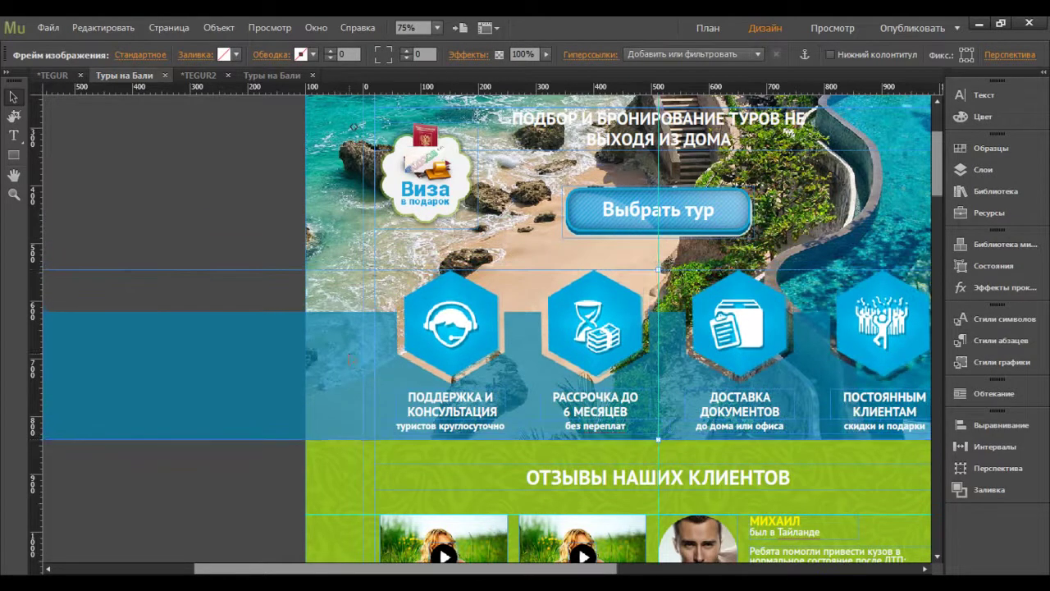
pyautogui.moveTo(449, 572); pyautogui.dragTo(487, 571)
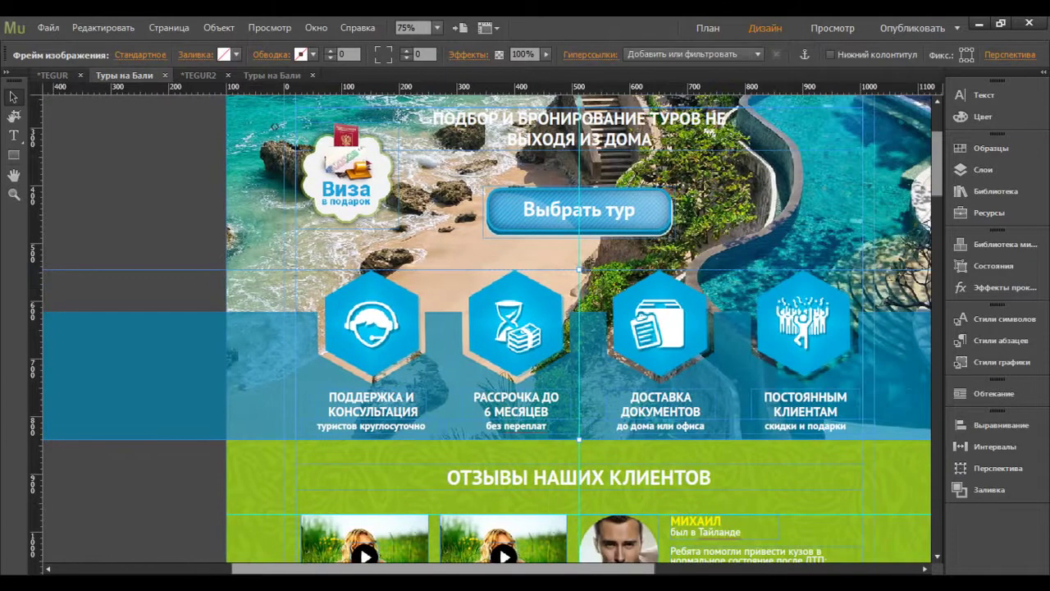
pyautogui.moveTo(652, 569); pyautogui.dragTo(926, 569)
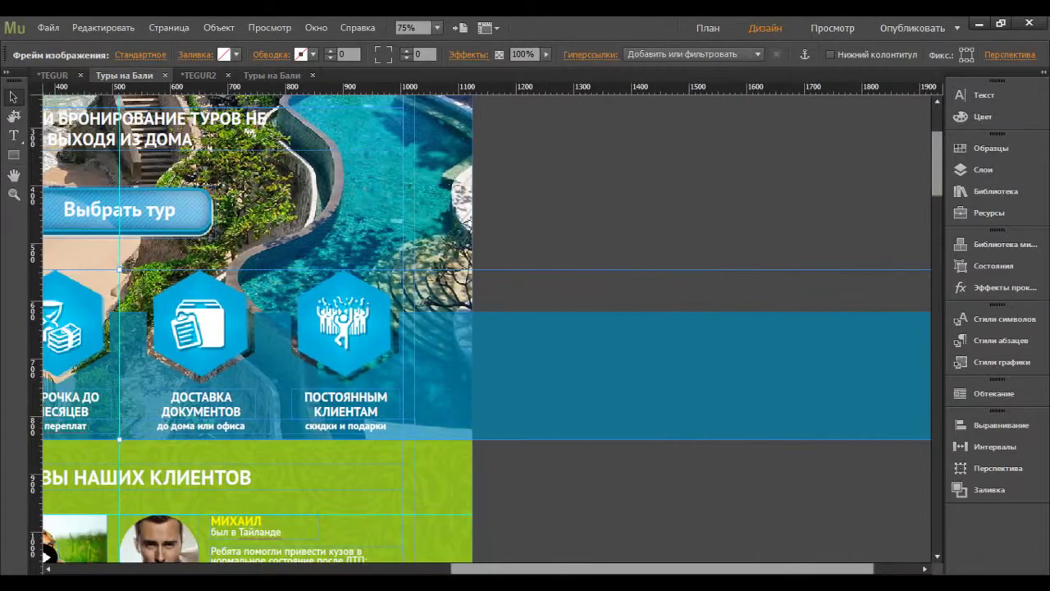
pyautogui.moveTo(853, 570); pyautogui.dragTo(561, 570)
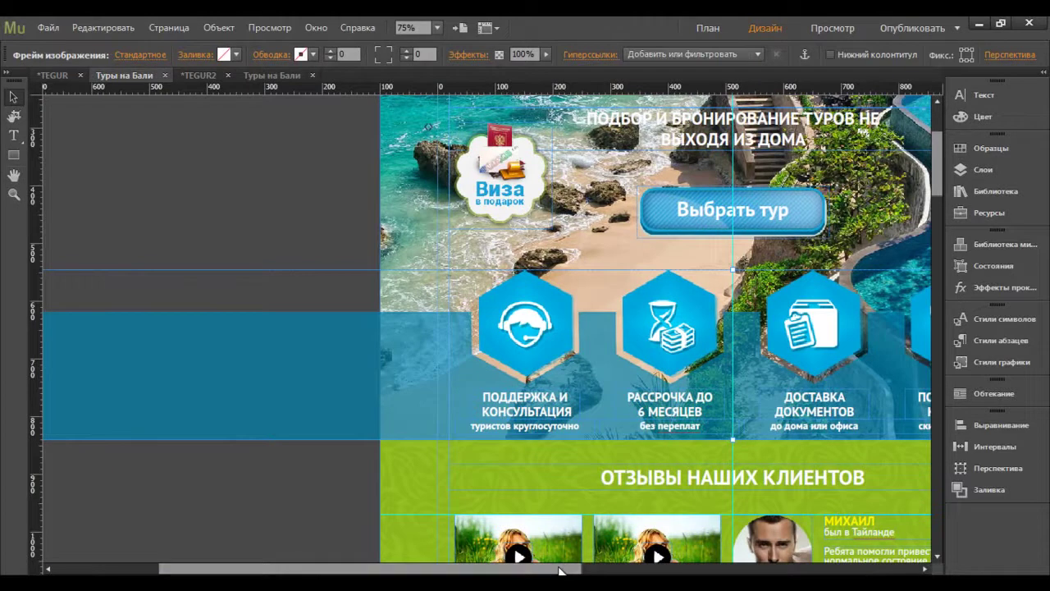
# Preview the page in the browser and examine how the band fills the sides, comparing it with the Muse layout
pyautogui.hotkey('ctrl', 'shift', 'e')
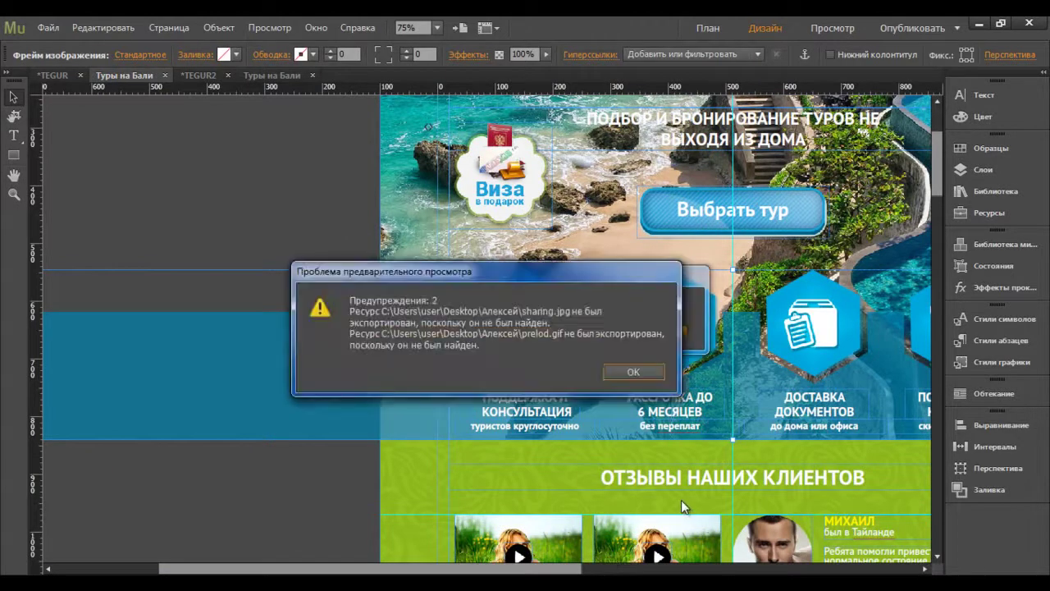
pyautogui.click(644, 373)
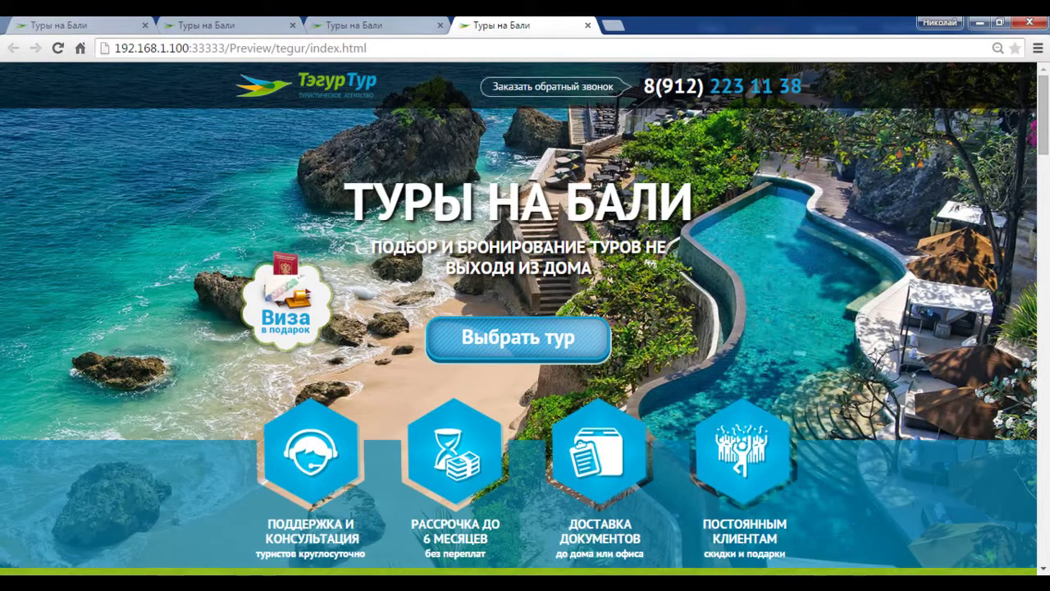
pyautogui.moveTo(1044, 125)
pyautogui.mouseDown()
pyautogui.moveTo(1046, 197)
pyautogui.moveTo(1045, 114)
pyautogui.mouseUp()
pyautogui.hotkey('alt', 'Tab')
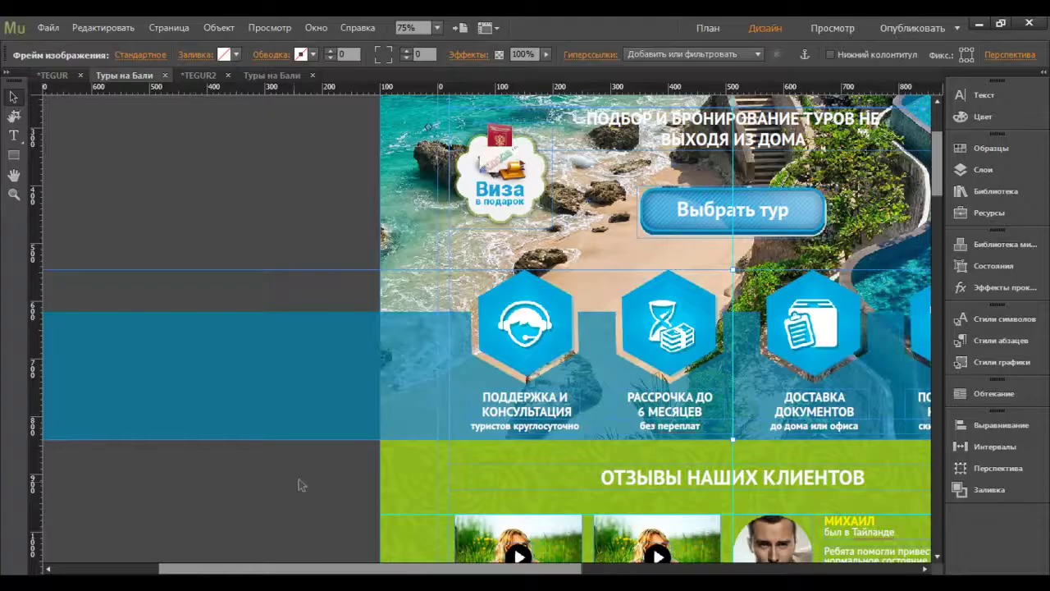
pyautogui.moveTo(386, 212); pyautogui.dragTo(7, 527)
pyautogui.hotkey('alt', 'Tab')
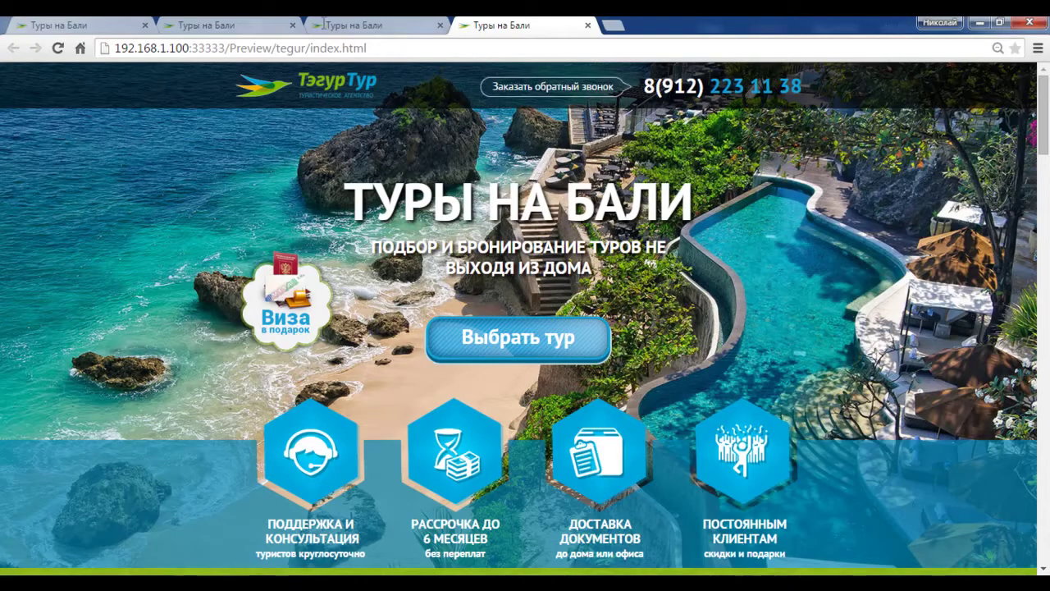
pyautogui.moveTo(34, 560)
pyautogui.mouseDown()
pyautogui.moveTo(79, 569)
pyautogui.moveTo(775, 569)
pyautogui.mouseUp()
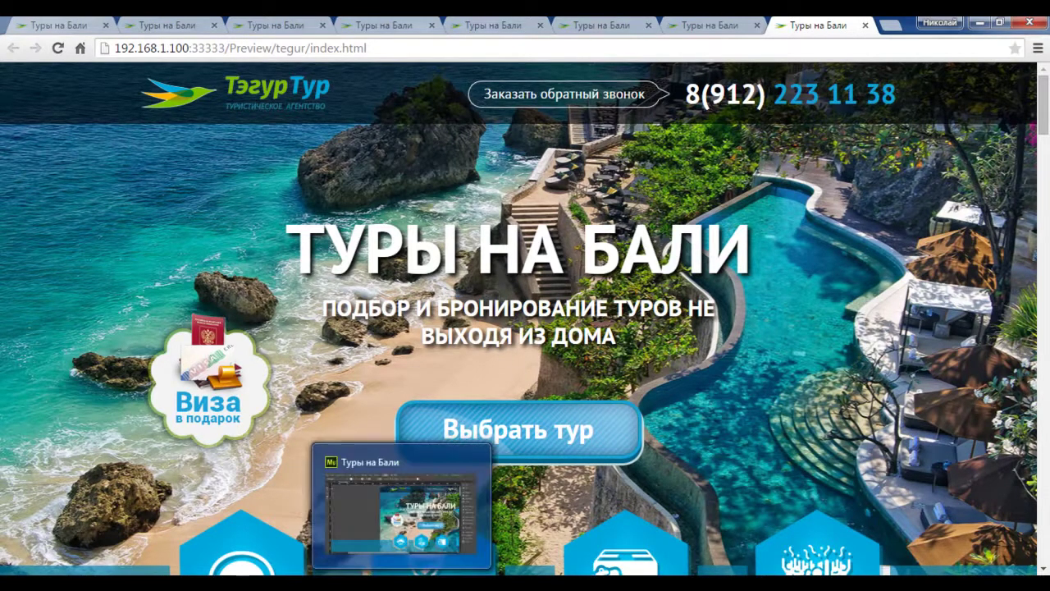
# Return to Adobe Muse and open the options of the Disabler QooQee widget above the visa badge
pyautogui.hotkey('alt', 'Tab')
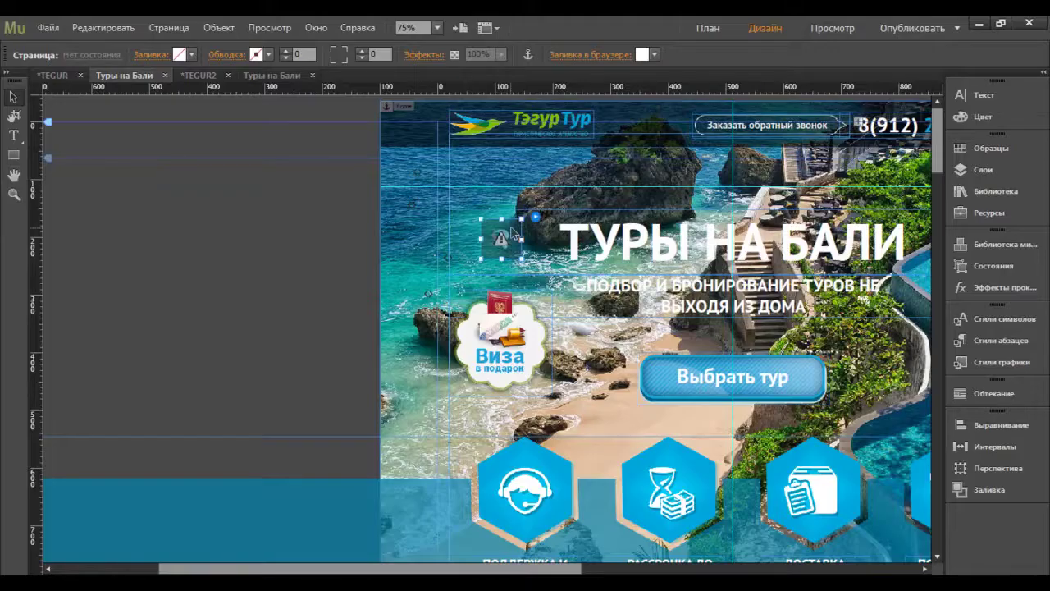
pyautogui.click(514, 234)
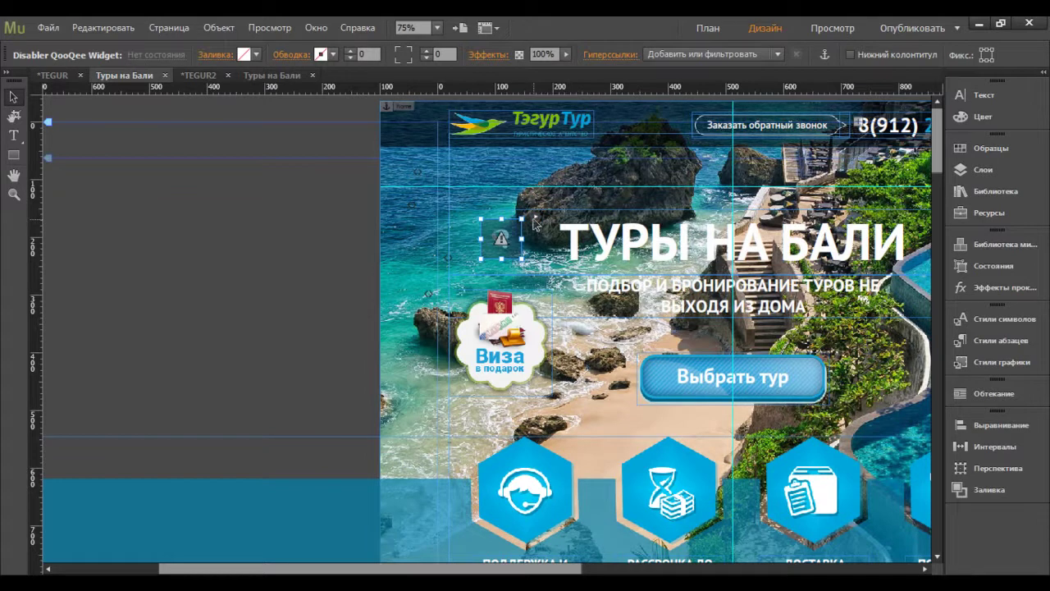
pyautogui.moveTo(432, 568); pyautogui.dragTo(483, 569)
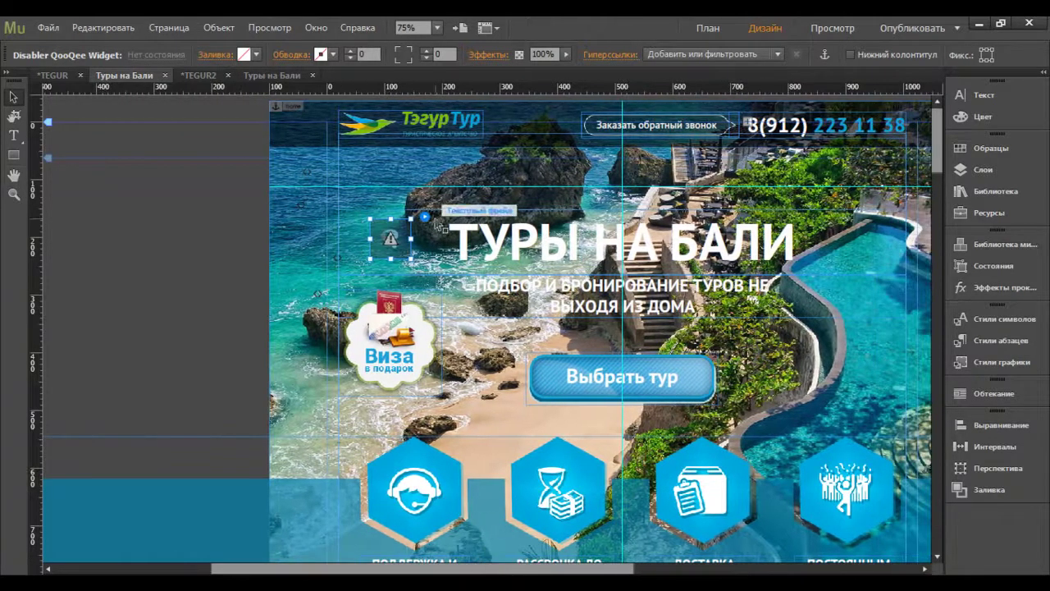
pyautogui.click(425, 218)
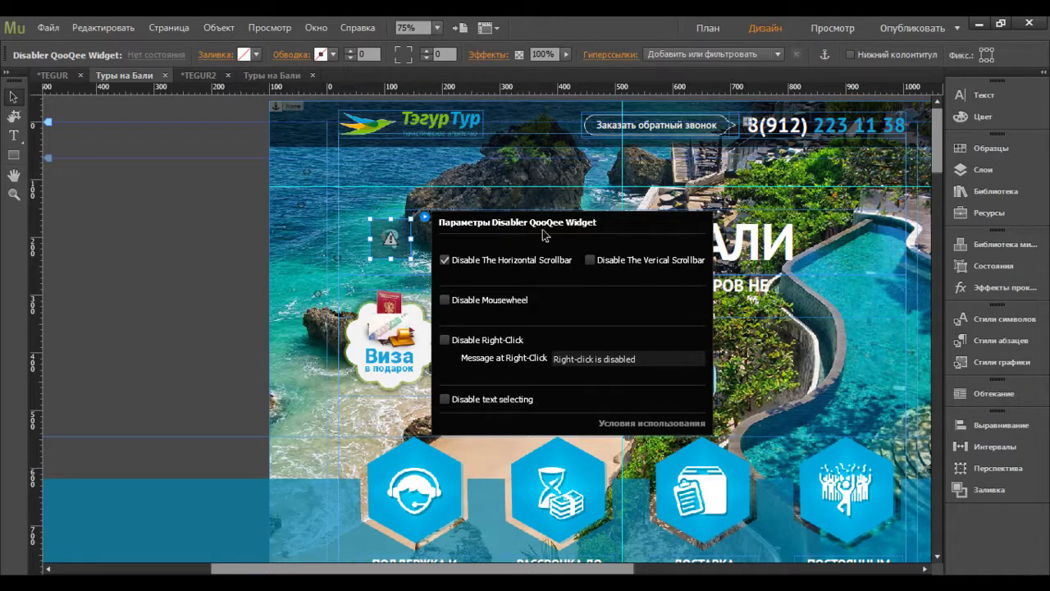
# Search the library for "dis" and place the QooQee Disabler widget on the page just above the existing one
pyautogui.click(963, 193)
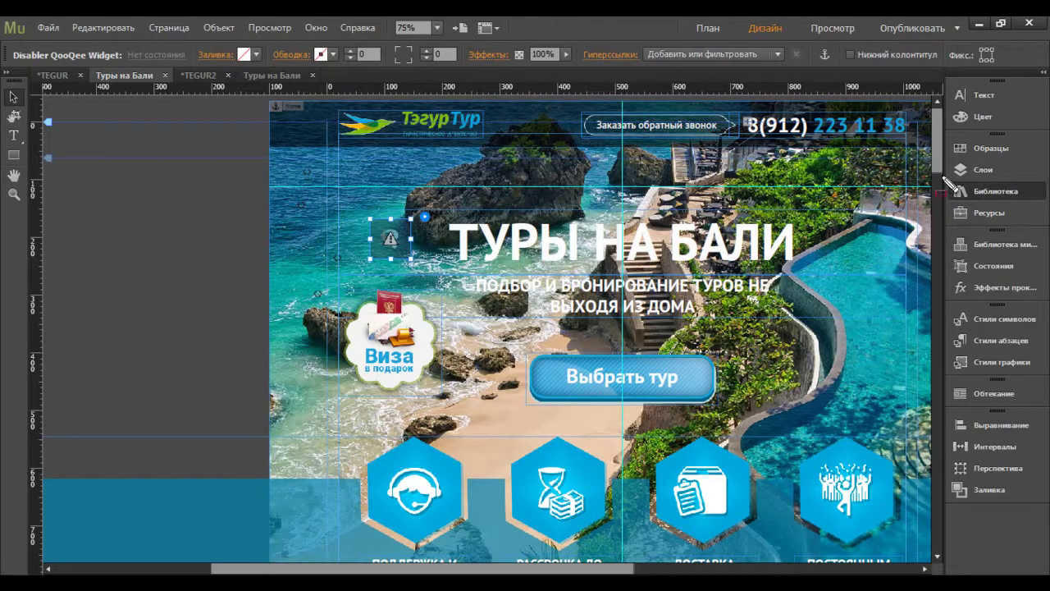
pyautogui.click(995, 194)
pyautogui.click(841, 242)
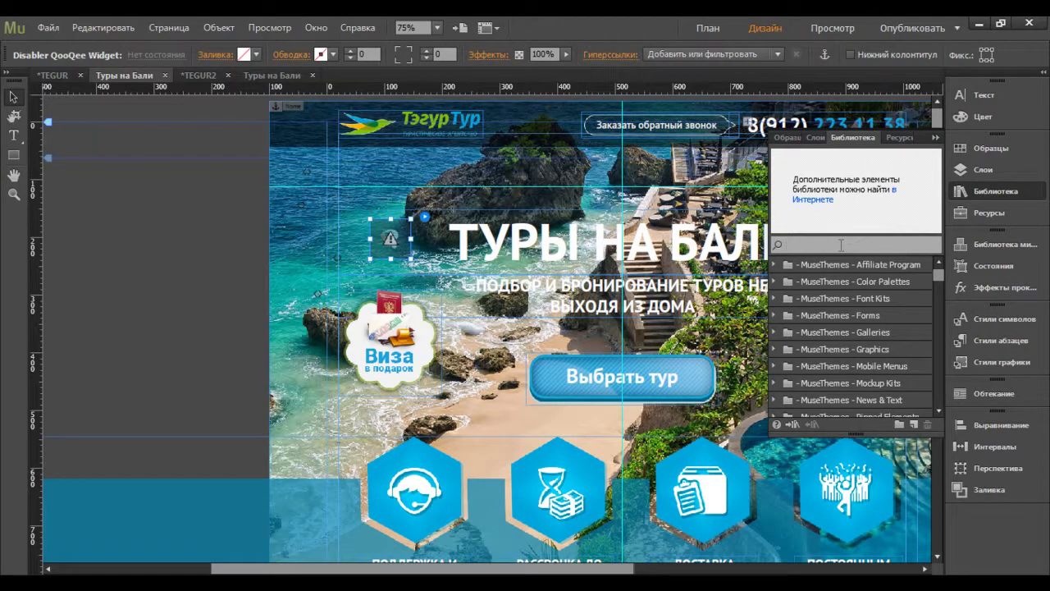
pyautogui.write('dis')
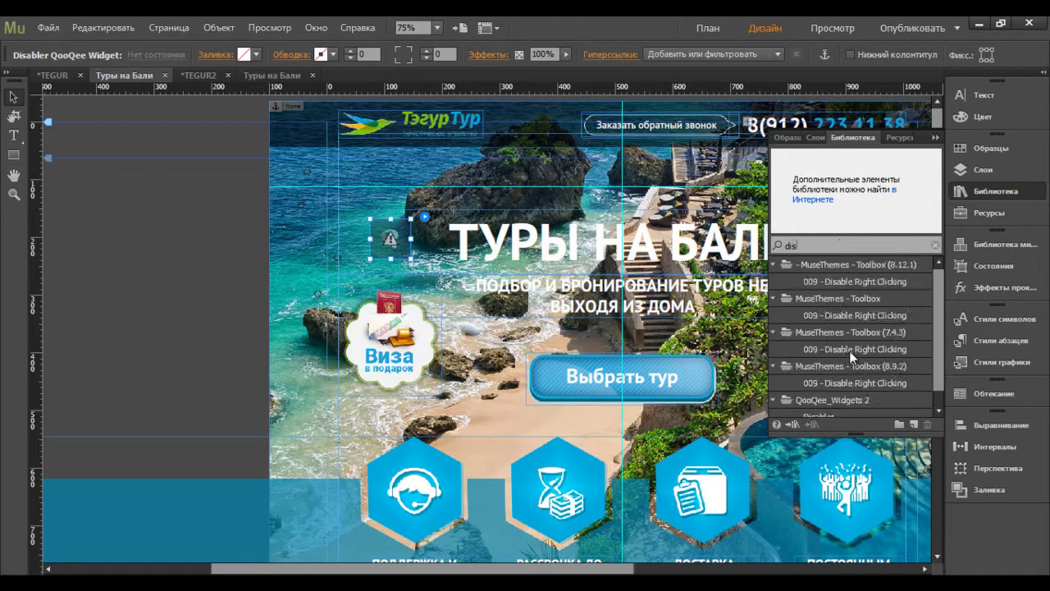
pyautogui.moveTo(937, 326); pyautogui.dragTo(939, 335)
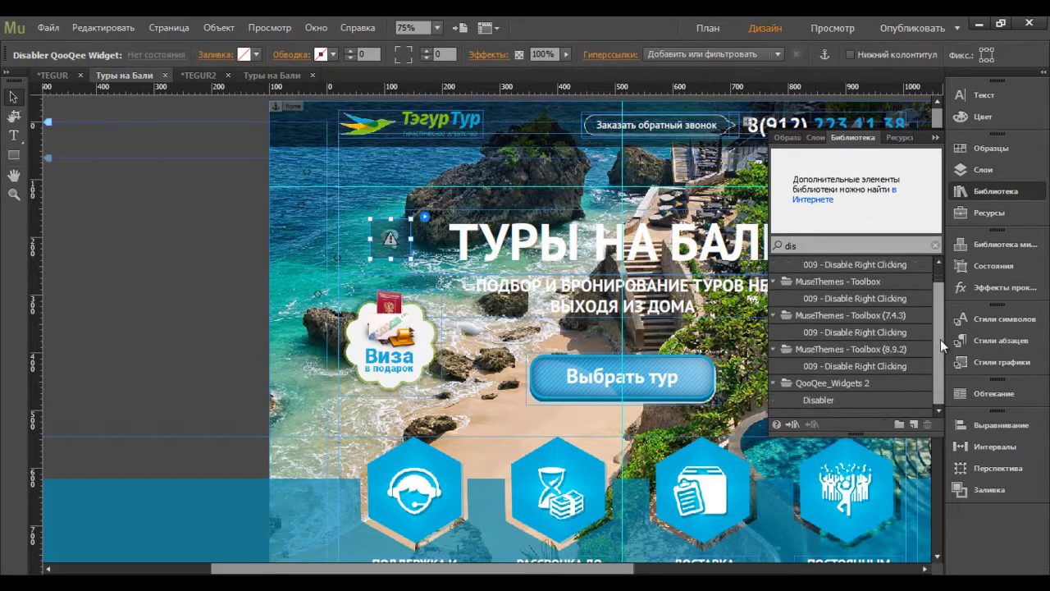
pyautogui.click(827, 401)
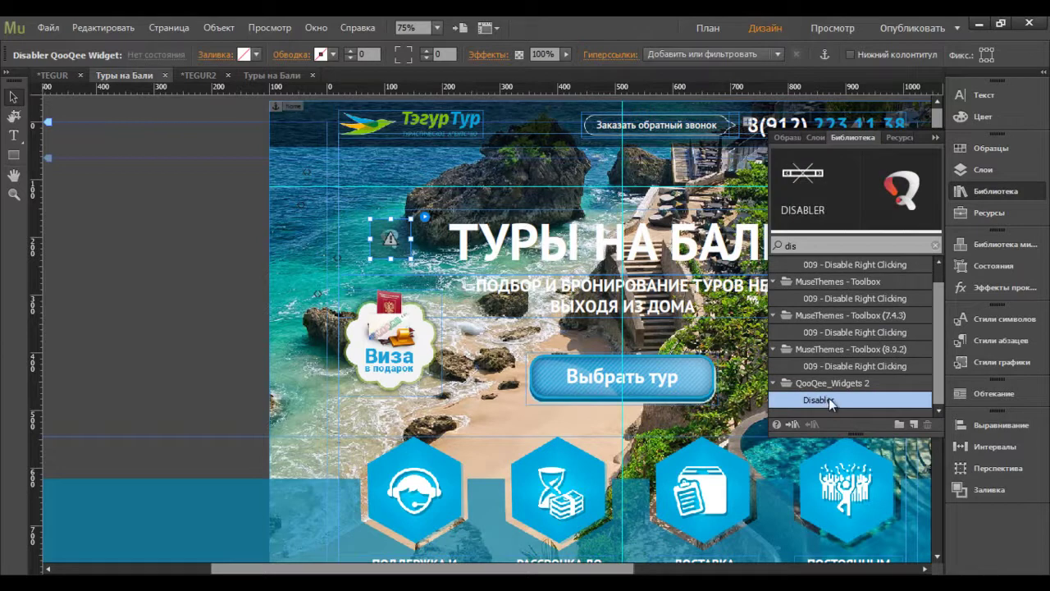
pyautogui.moveTo(408, 182); pyautogui.dragTo(396, 173)
# Enable Disable The Horizontal Scrollbar for the new Disabler widget and remove its fill image
pyautogui.click(471, 221)
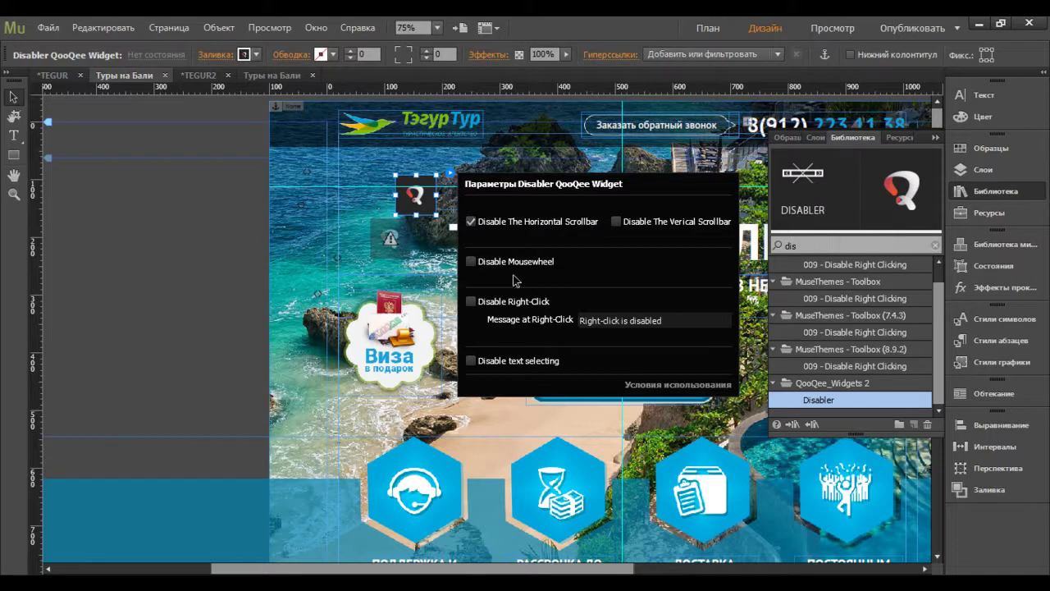
pyautogui.click(411, 197)
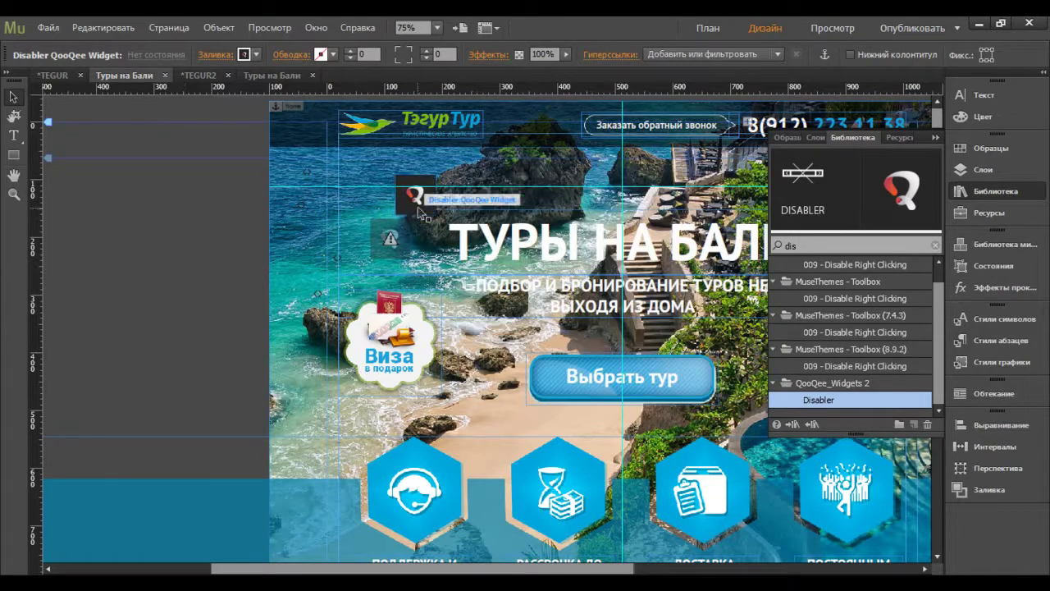
pyautogui.click(214, 55)
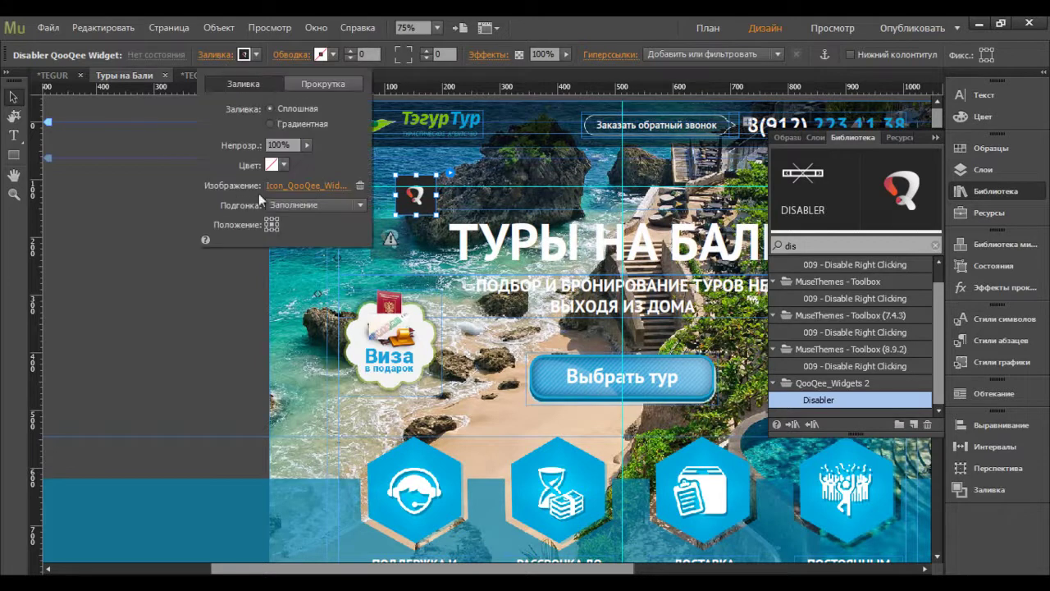
pyautogui.click(360, 185)
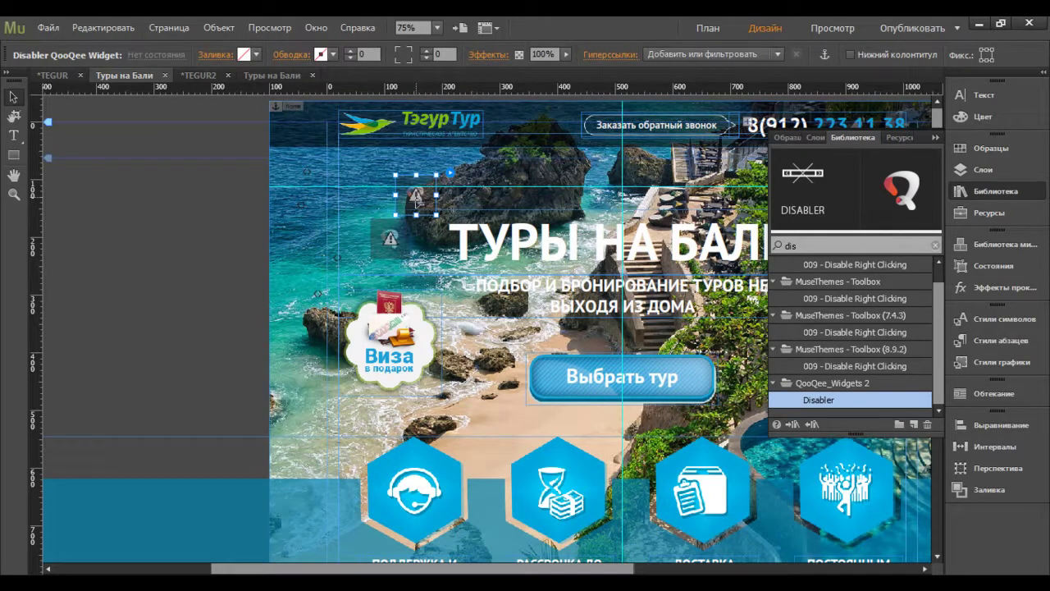
# Delete the duplicate Disabler QooQee widget above the original one and close the library
pyautogui.press('Delete')
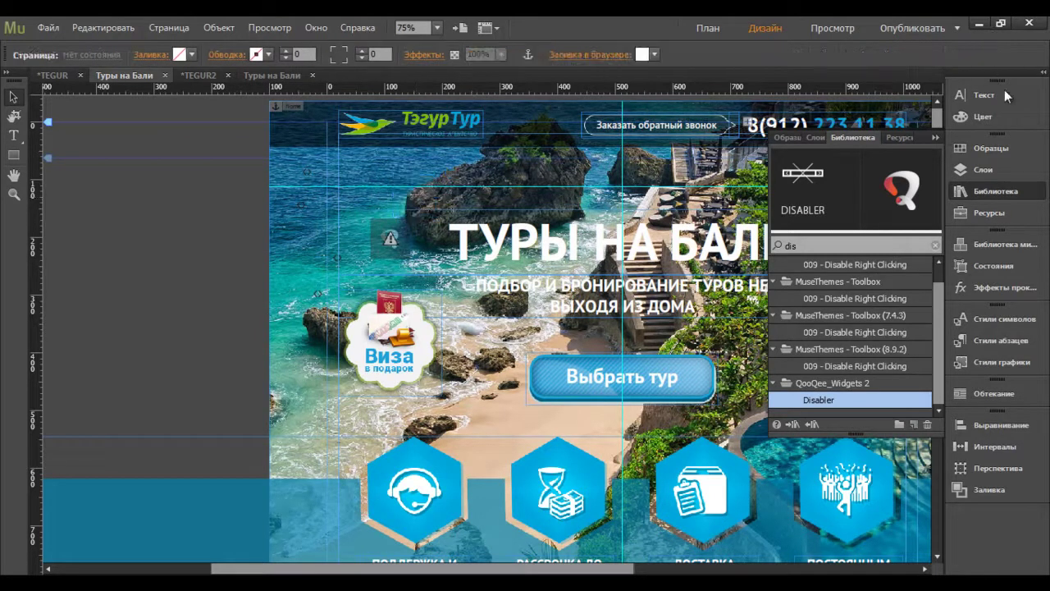
pyautogui.click(936, 137)
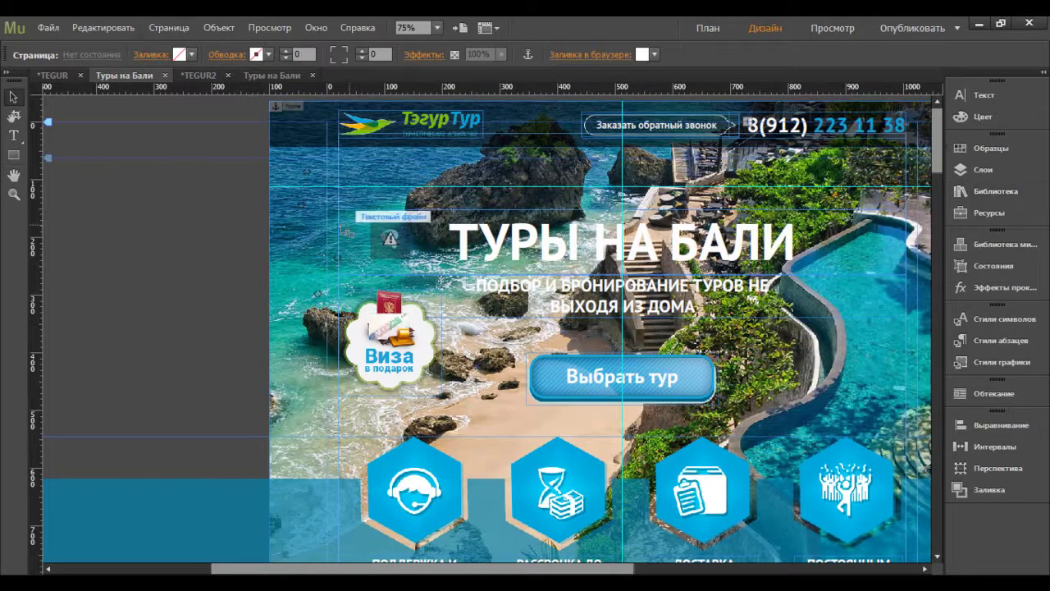
# Preview the page in the browser and zoom out to below 50% to examine how far the icon band extends sideways
pyautogui.scroll(-3, 209, 224)
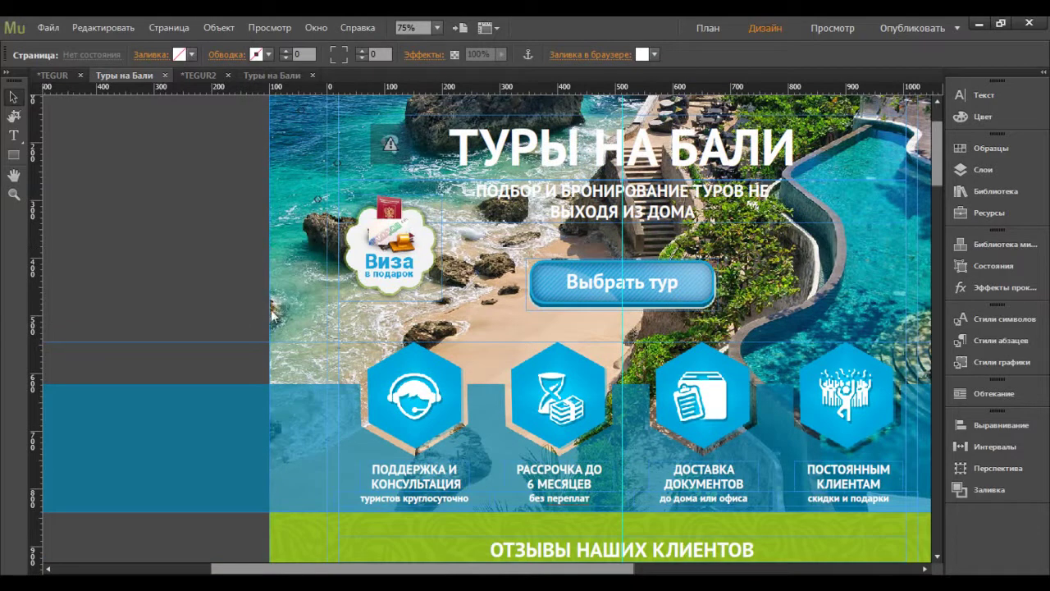
pyautogui.hotkey('ctrl', 'shift', 'e')
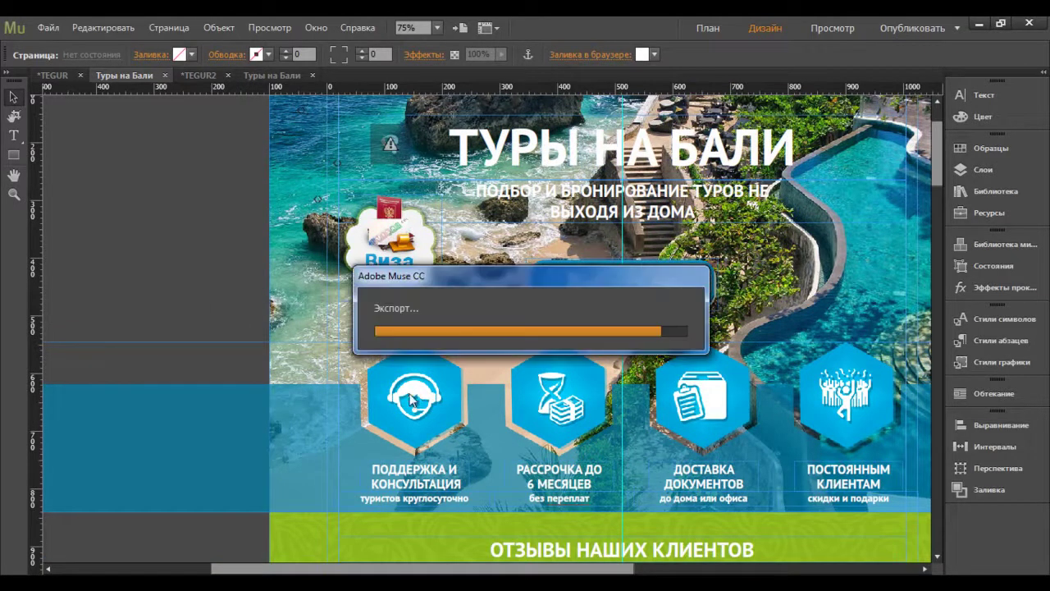
pyautogui.click(633, 371)
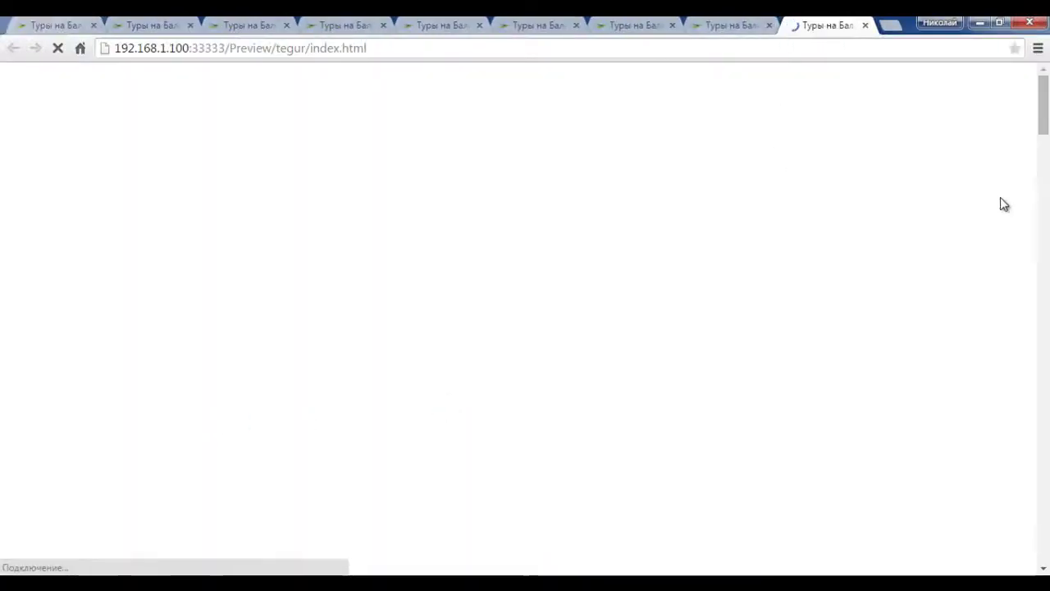
pyautogui.scroll(-2, 566, 439)
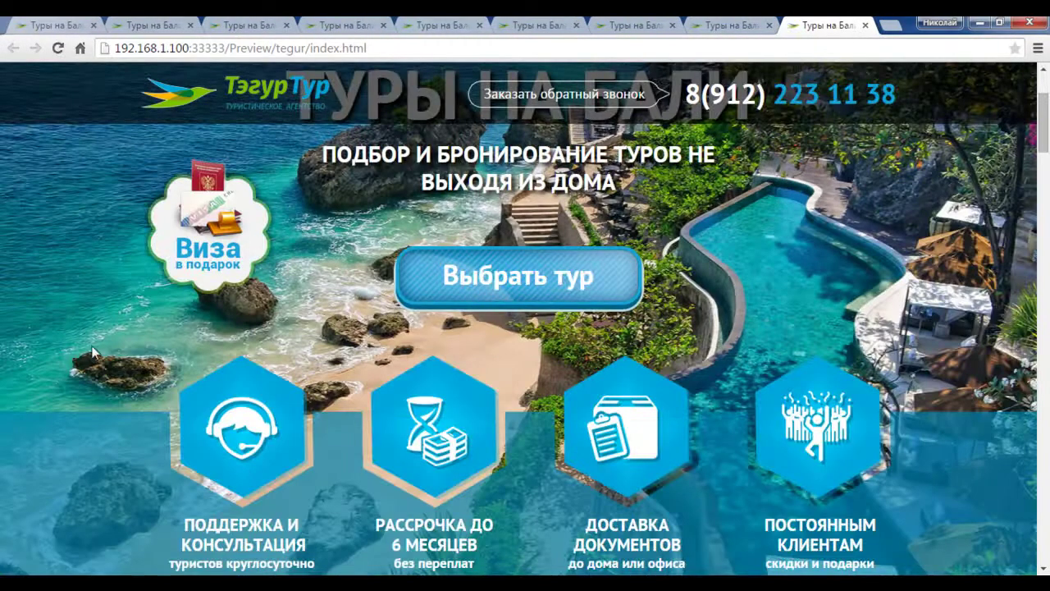
pyautogui.keyDown('ctrl'); pyautogui.scroll(-4, 887, 189); pyautogui.keyUp('ctrl')
pyautogui.keyDown('ctrl'); pyautogui.scroll(-1, 886, 186); pyautogui.keyUp('ctrl')
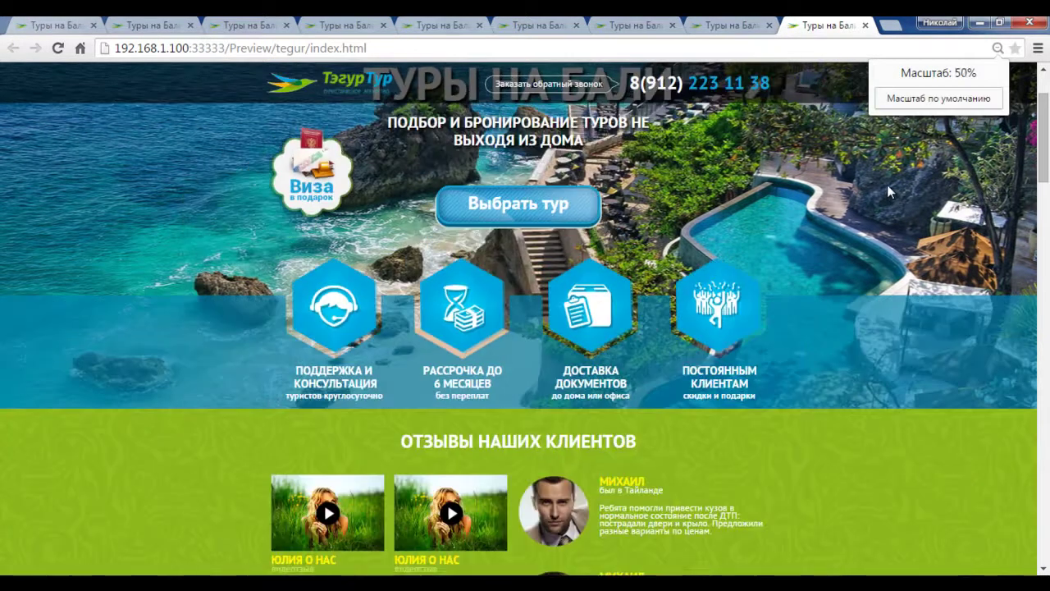
pyautogui.keyDown('ctrl'); pyautogui.scroll(-1, 887, 186); pyautogui.keyUp('ctrl')
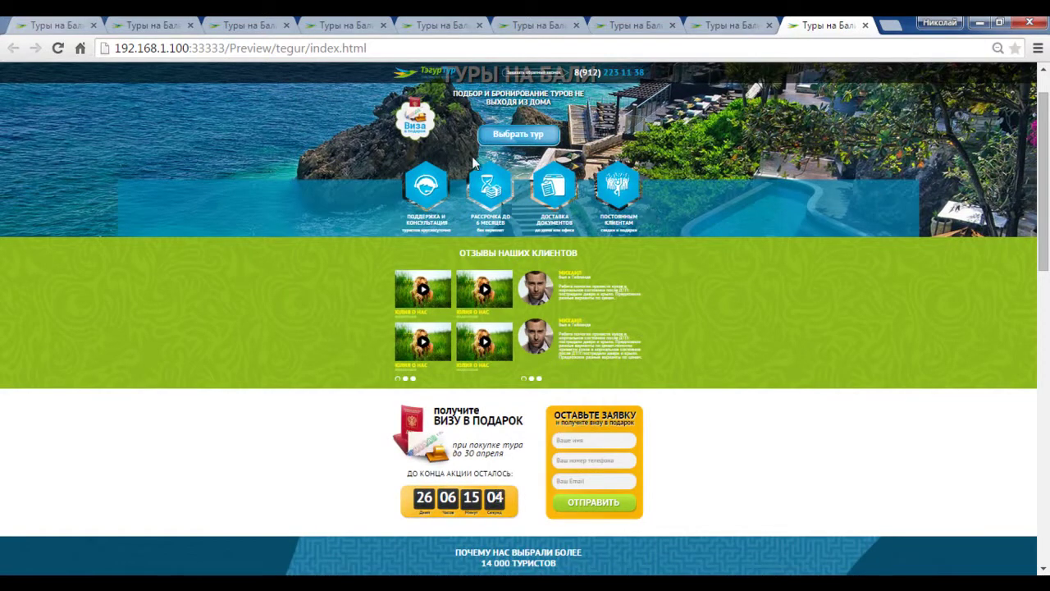
pyautogui.moveTo(399, 152)
pyautogui.mouseDown()
pyautogui.moveTo(476, 176)
pyautogui.moveTo(644, 181)
pyautogui.mouseUp()
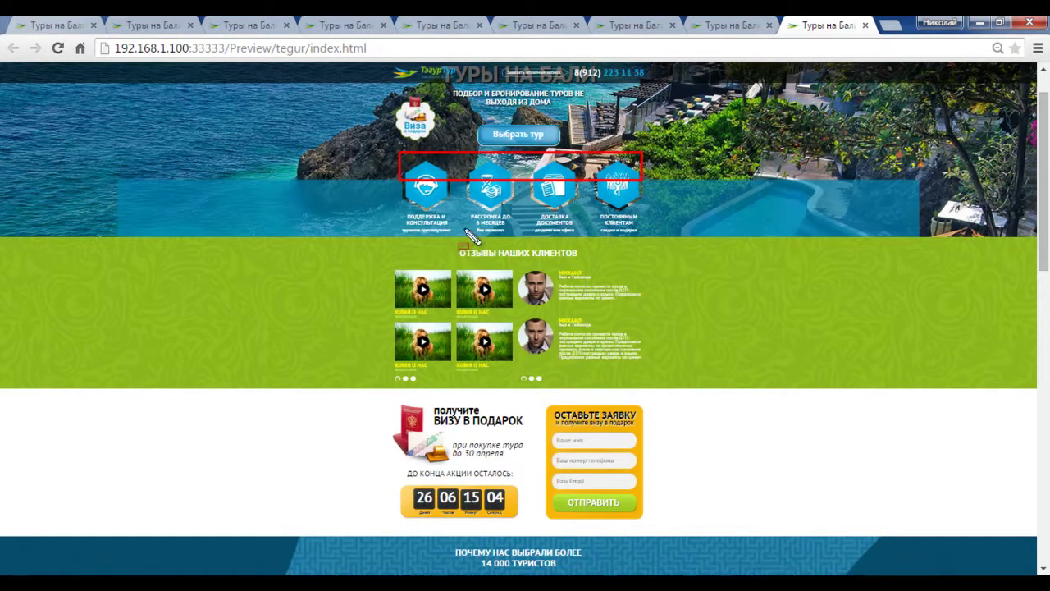
pyautogui.moveTo(396, 207)
pyautogui.mouseDown()
pyautogui.moveTo(447, 245)
pyautogui.moveTo(500, 228)
pyautogui.moveTo(599, 236)
pyautogui.mouseUp()
pyautogui.moveTo(649, 212); pyautogui.dragTo(599, 238)
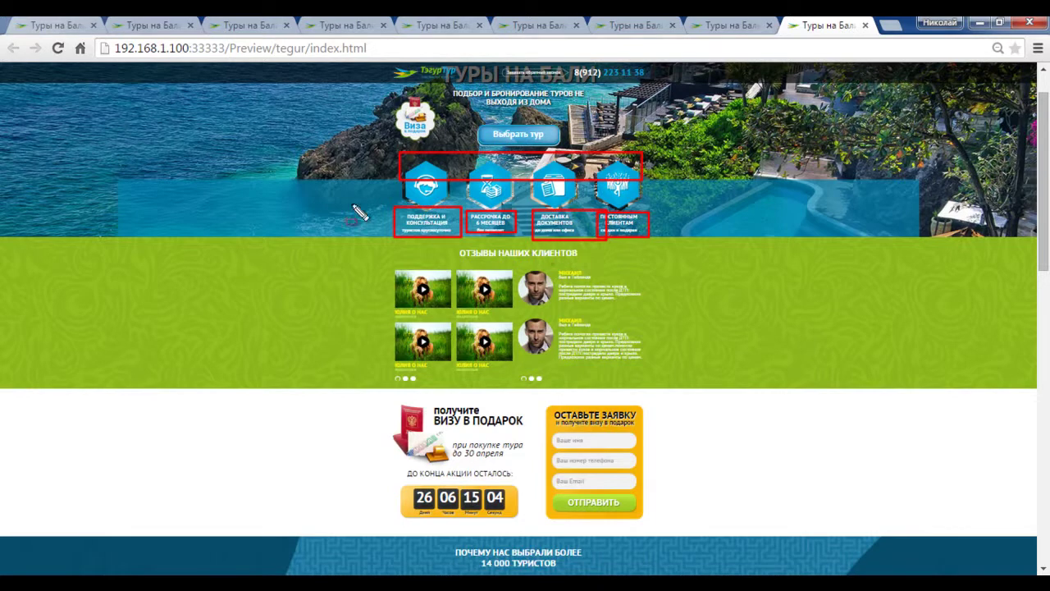
pyautogui.press('e')
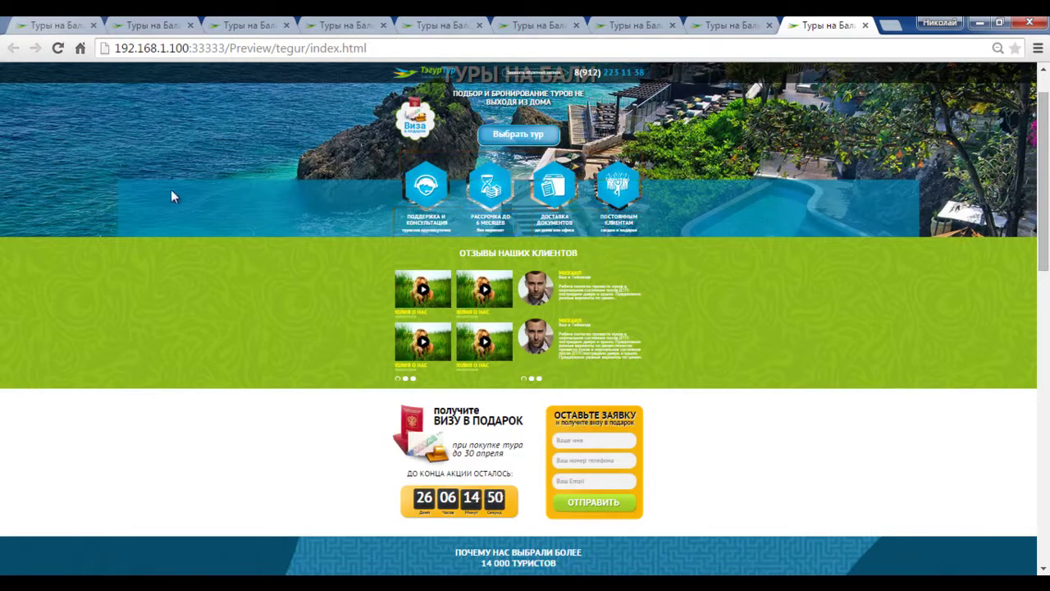
pyautogui.moveTo(123, 185)
pyautogui.mouseDown()
pyautogui.moveTo(93, 241)
pyautogui.moveTo(2, 237)
pyautogui.mouseUp()
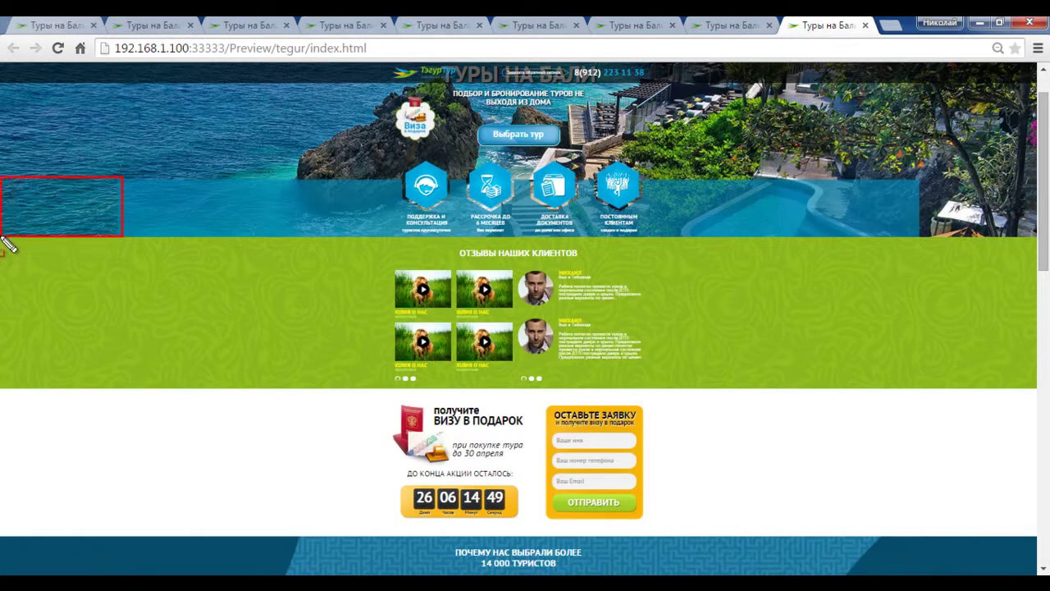
pyautogui.moveTo(117, 178)
pyautogui.mouseDown()
pyautogui.moveTo(235, 235)
pyautogui.moveTo(400, 238)
pyautogui.mouseUp()
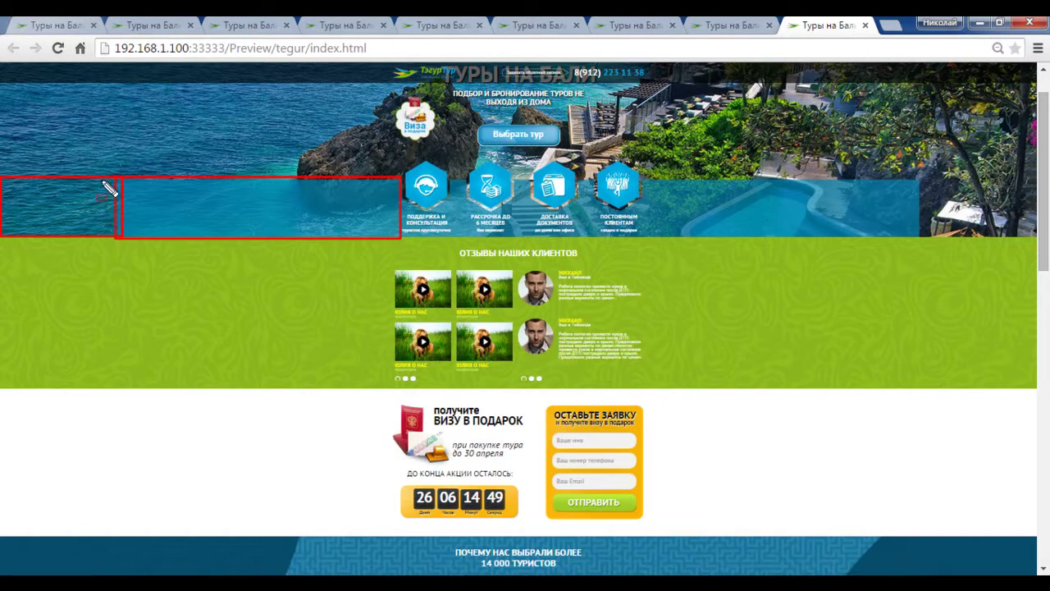
pyautogui.press('e')
pyautogui.moveTo(119, 183)
pyautogui.mouseDown()
pyautogui.moveTo(134, 206)
pyautogui.moveTo(257, 238)
pyautogui.mouseUp()
pyautogui.moveTo(104, 180); pyautogui.dragTo(1, 241)
pyautogui.press('e')
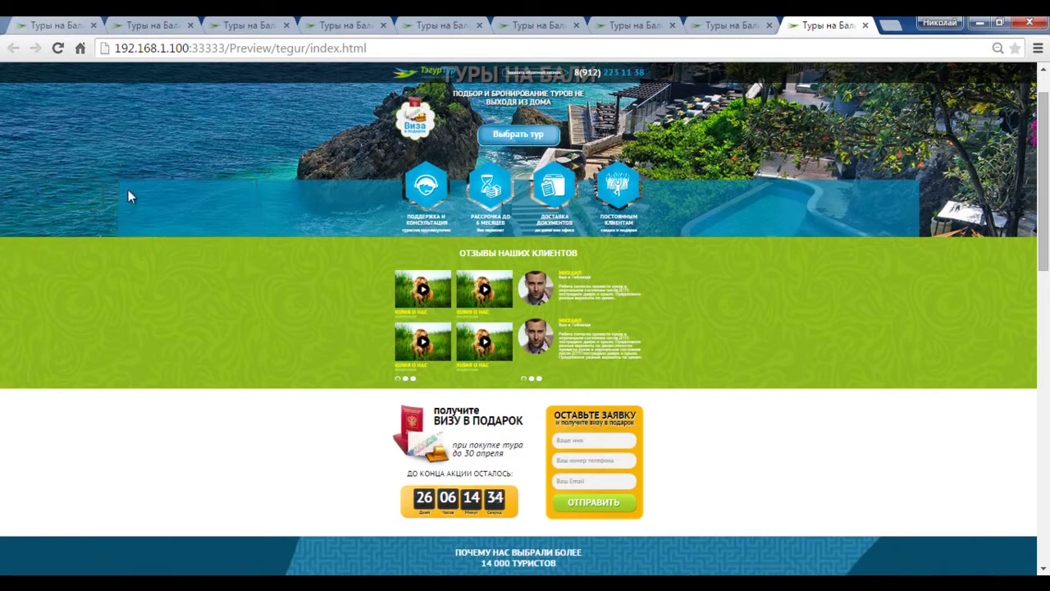
pyautogui.moveTo(117, 177)
pyautogui.mouseDown()
pyautogui.moveTo(33, 250)
pyautogui.moveTo(2, 237)
pyautogui.mouseUp()
pyautogui.press('Escape')
pyautogui.moveTo(118, 178)
pyautogui.mouseDown()
pyautogui.moveTo(235, 213)
pyautogui.moveTo(403, 236)
pyautogui.mouseUp()
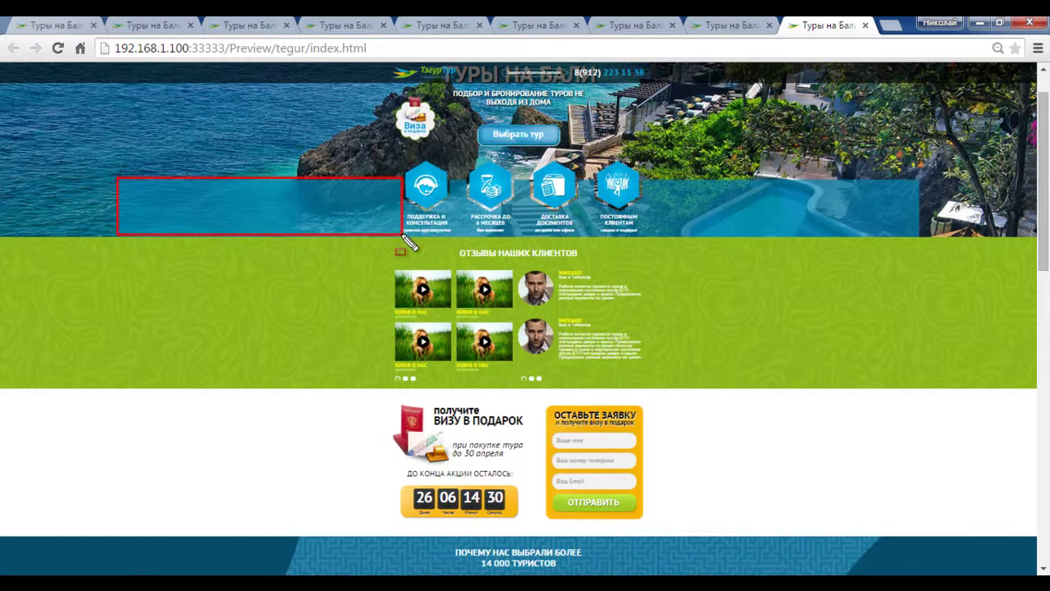
pyautogui.press('Escape')
pyautogui.moveTo(918, 181); pyautogui.dragTo(1035, 238)
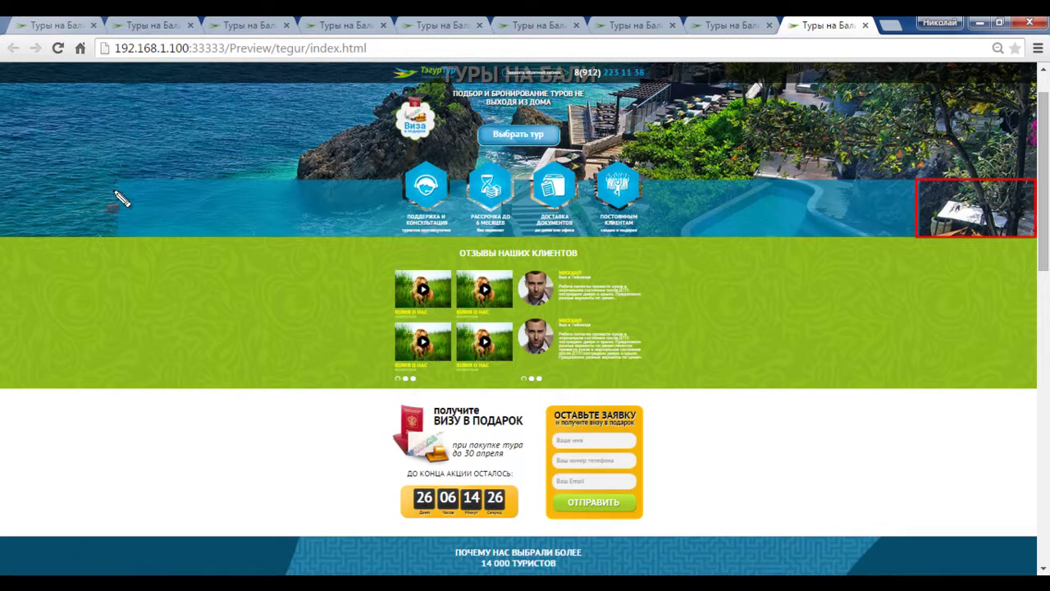
pyautogui.moveTo(118, 178)
pyautogui.mouseDown()
pyautogui.moveTo(116, 212)
pyautogui.moveTo(71, 241)
pyautogui.moveTo(1, 235)
pyautogui.mouseUp()
pyautogui.press('Escape')
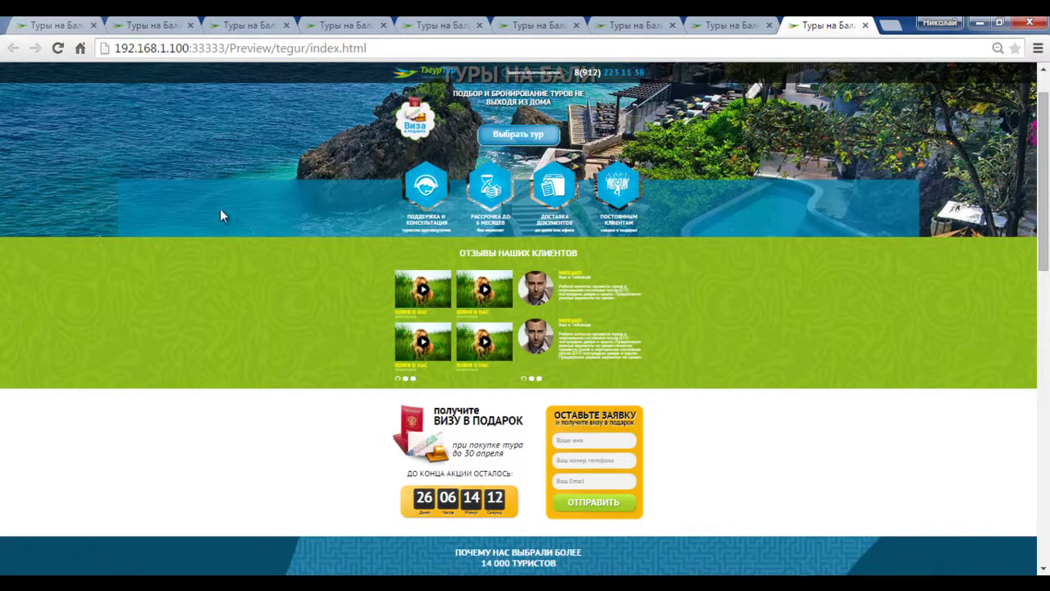